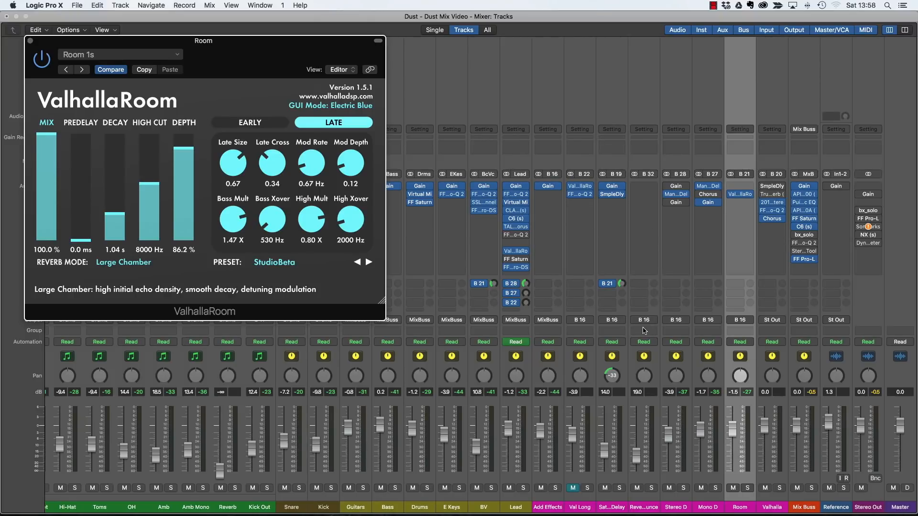
Nudge the Room bus fader up and set ValhallaRoom's decay to 3.11 s.
left_click_drag(737, 438, 735, 432)
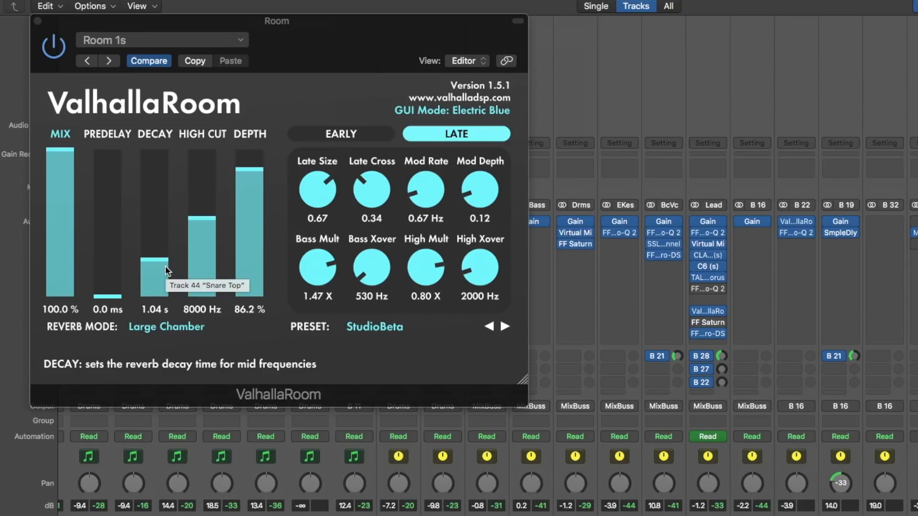
mouse_move(165, 267)
left_mouse_down()
mouse_move(161, 250)
mouse_move(162, 259)
left_mouse_up()
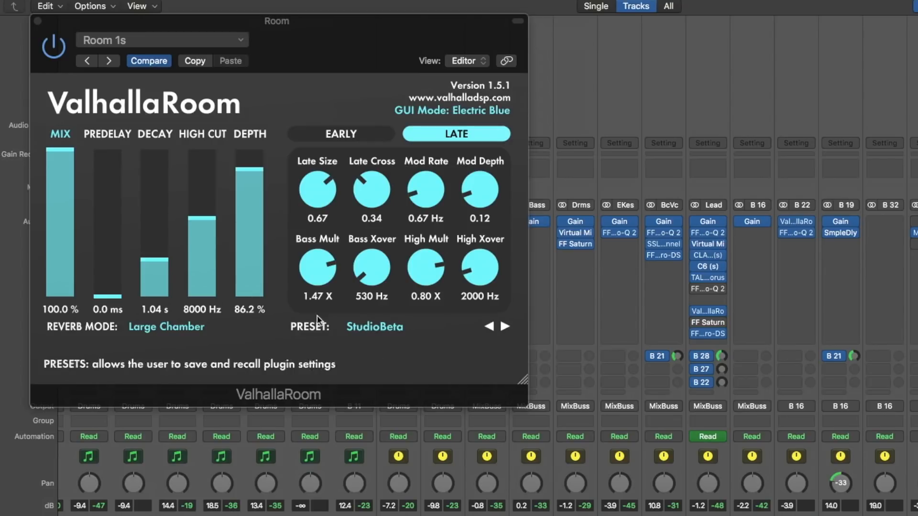
left_click_drag(142, 270, 150, 243)
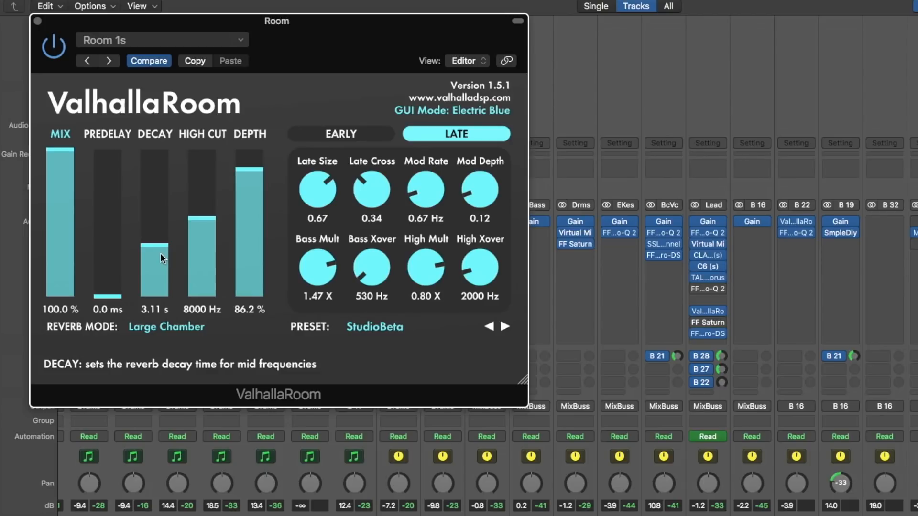
Bring ValhallaRoom's DECAY on the Room bus down to 0.93 s.
left_click_drag(160, 253, 161, 260)
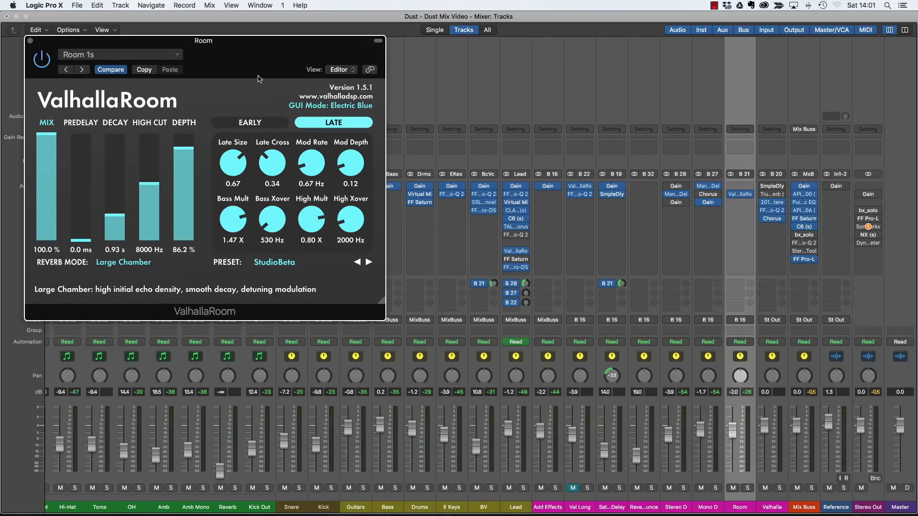
Move the ValhallaRoom plug-in window to the centre of the mixer.
left_click_drag(266, 55, 527, 118)
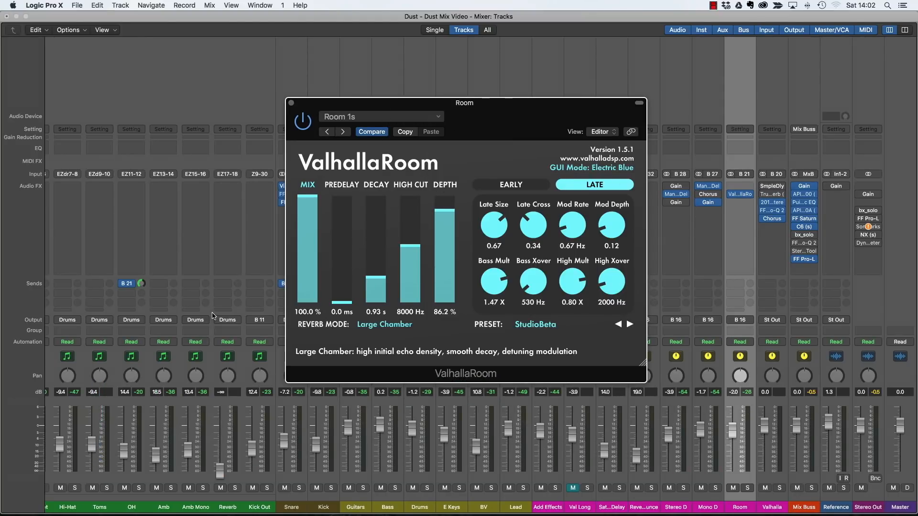
Close ValhallaRoom, reopen the Room bus ValhallaRoom insert, and close it again.
scroll(214, 316, "left", 10)
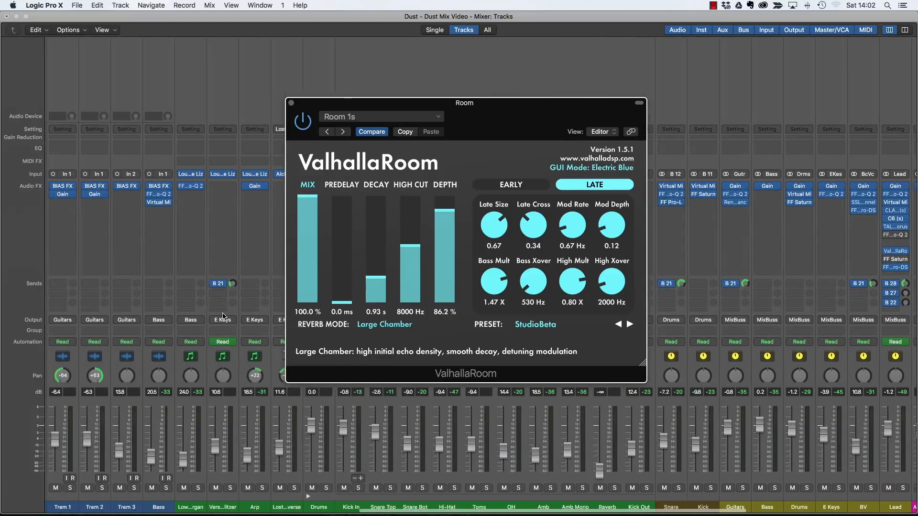
scroll(224, 316, "left", 3)
left_click(291, 103)
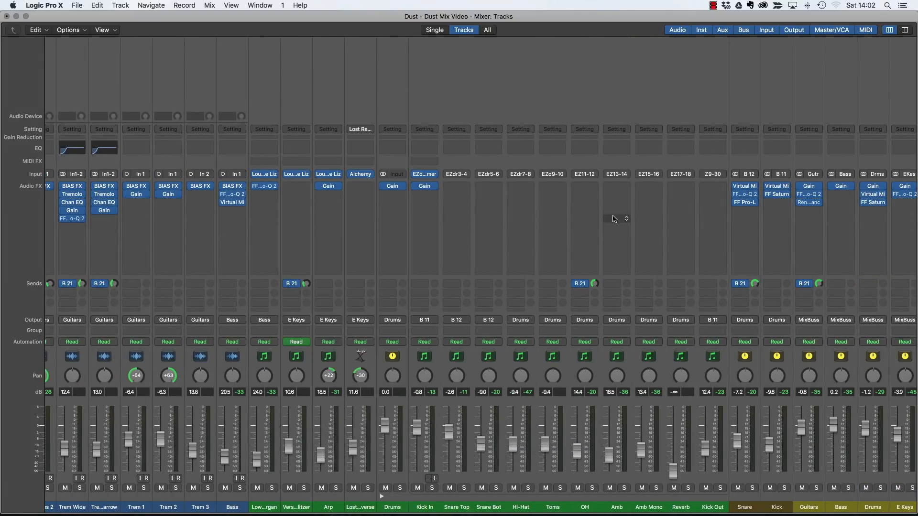
scroll(614, 219, "right", 15)
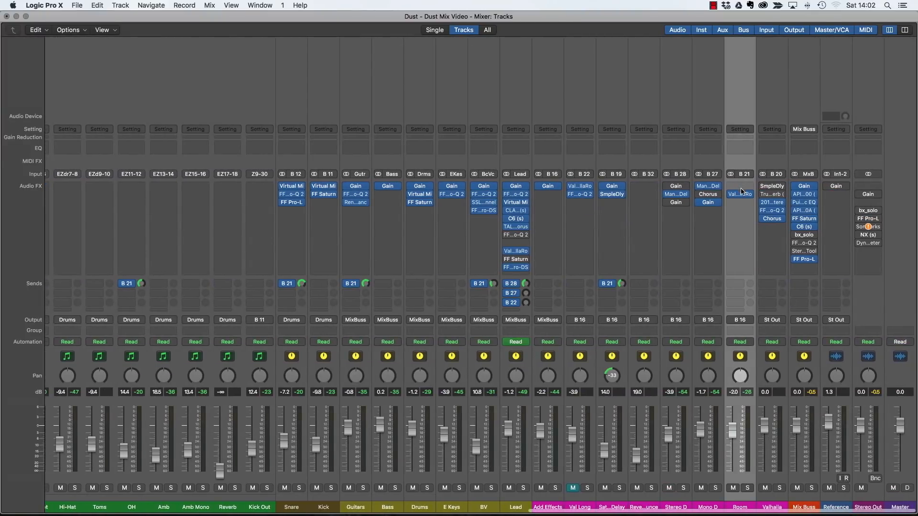
left_click(741, 194)
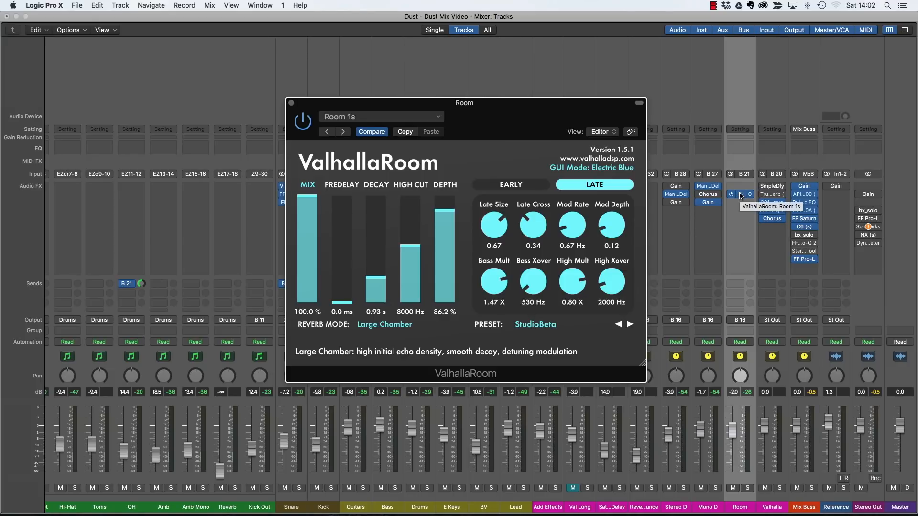
left_click(291, 102)
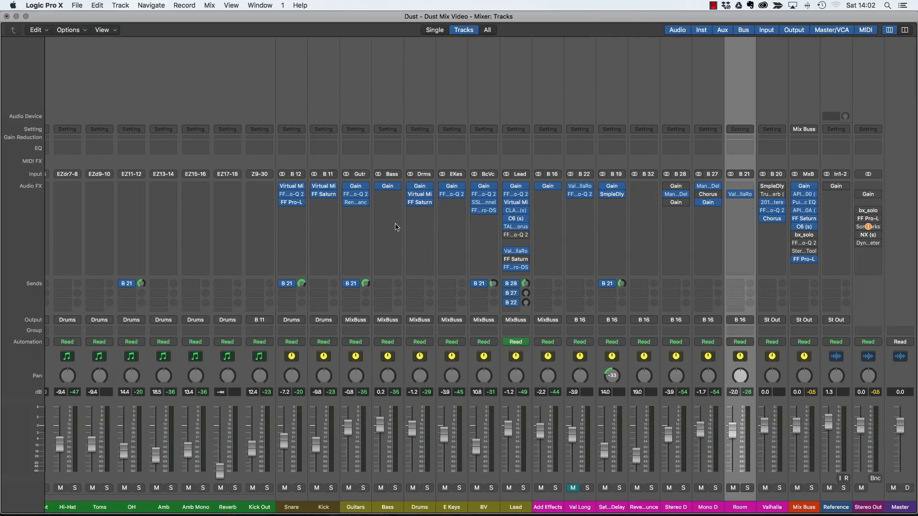
scroll(367, 306, "left", 1)
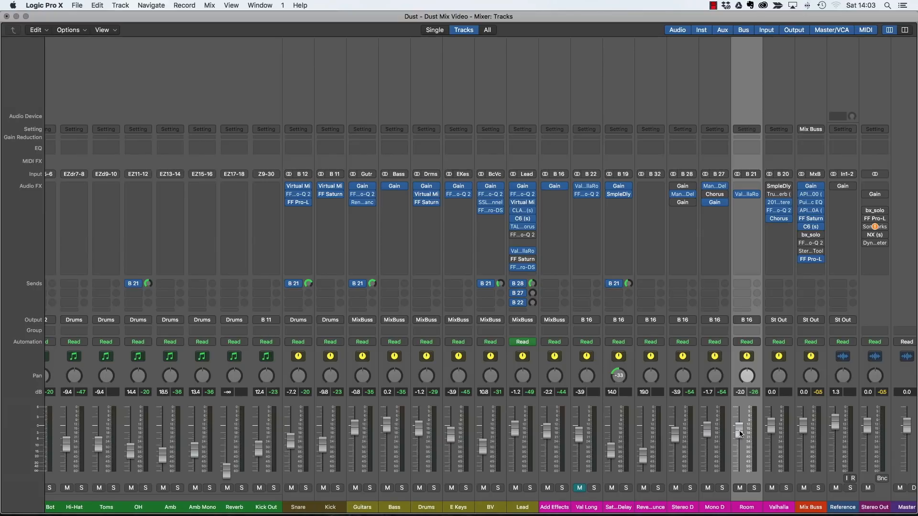
Set ValhallaRoom decay to 1.10 s and pull the Room bus fader fully down.
left_click_drag(741, 432, 740, 444)
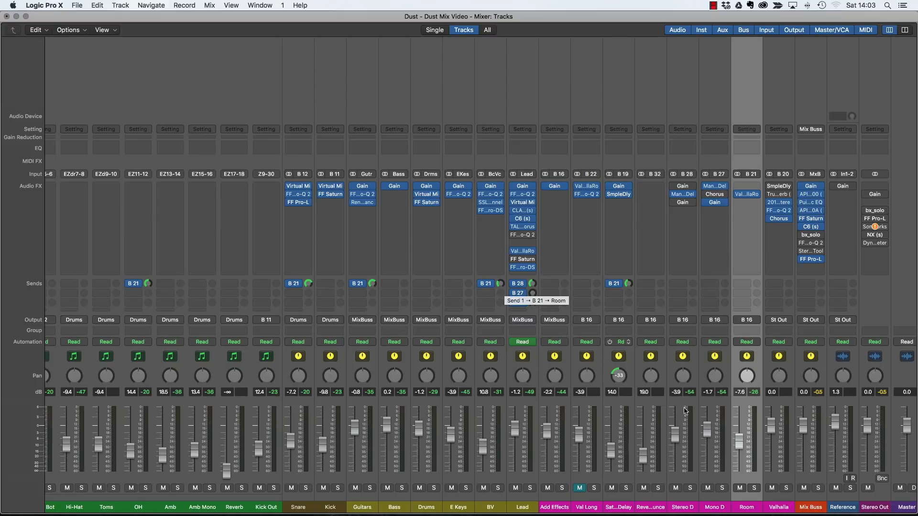
left_click_drag(739, 440, 739, 473)
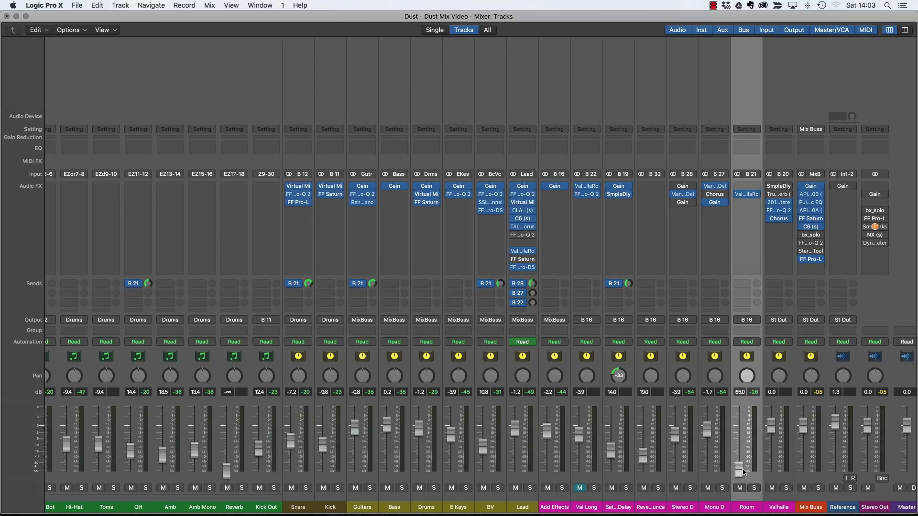
left_click(747, 194)
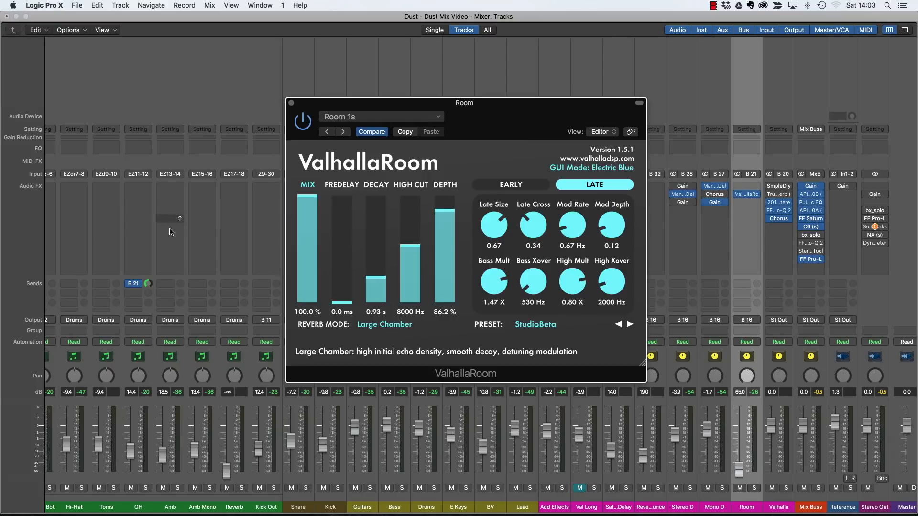
left_click_drag(374, 286, 374, 275)
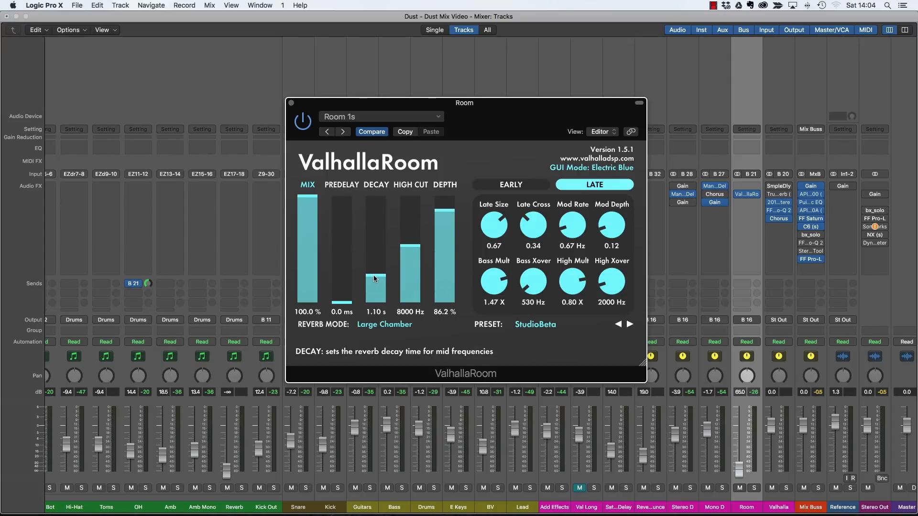
left_click(291, 103)
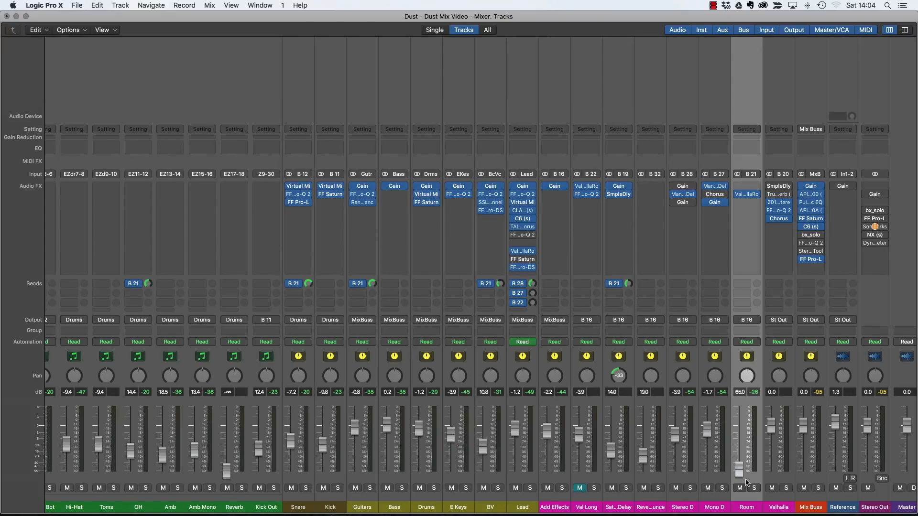
mouse_move(739, 472)
left_mouse_down()
mouse_move(740, 449)
mouse_move(741, 472)
left_mouse_up()
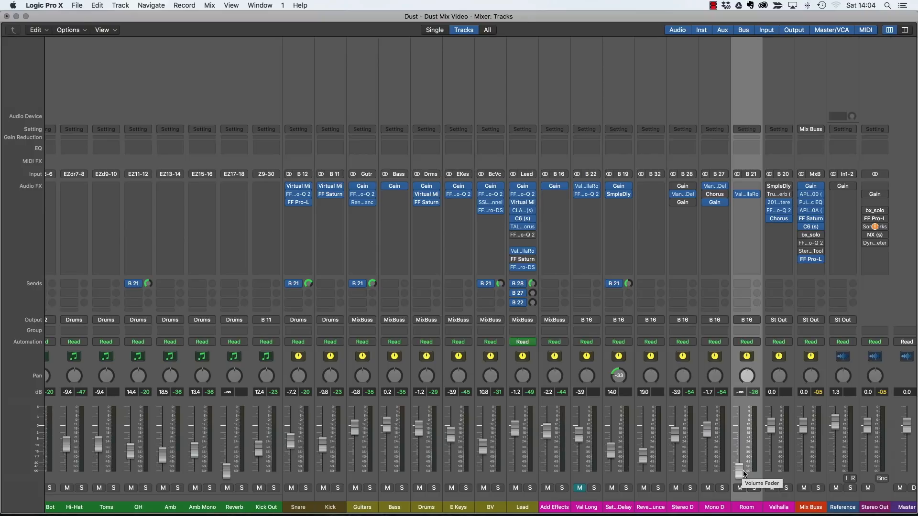
Play the song, A/B the Room bus with Mute, and raise its fader to -4.5 dB.
key("space")
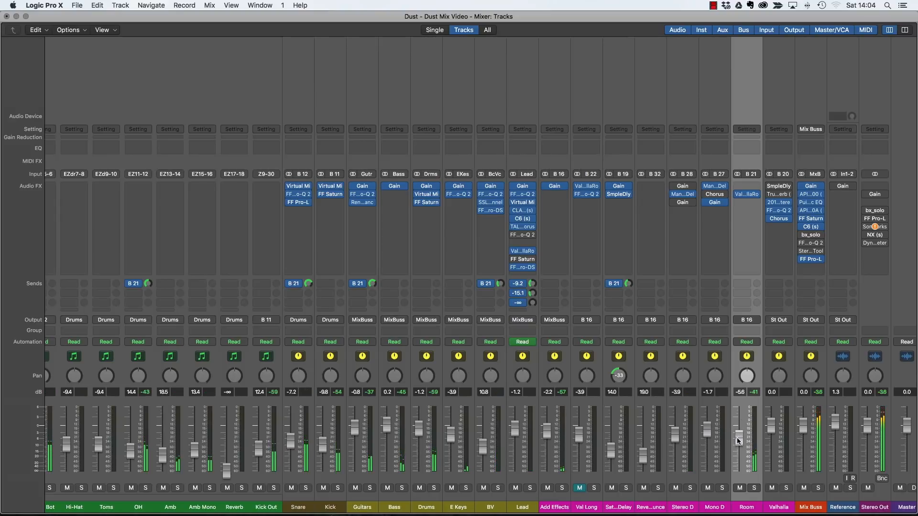
left_click(743, 488)
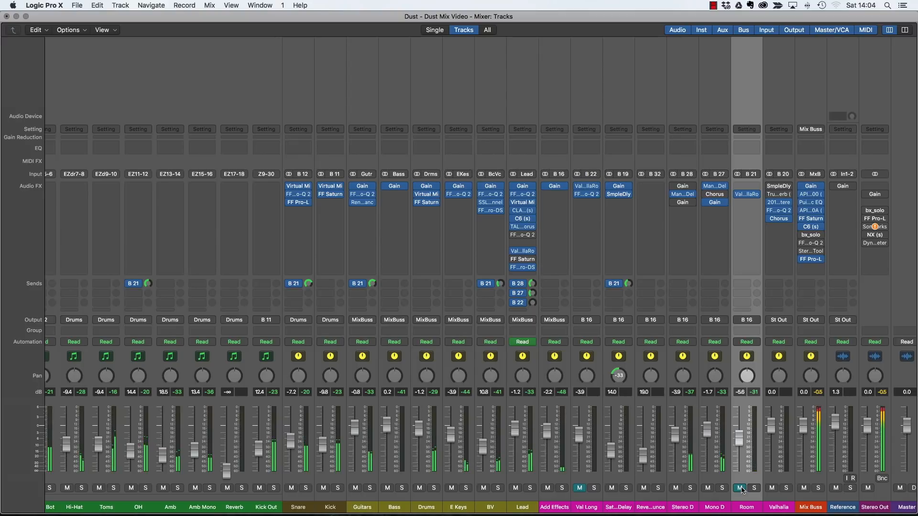
left_click(741, 489)
left_click_drag(742, 443, 743, 443)
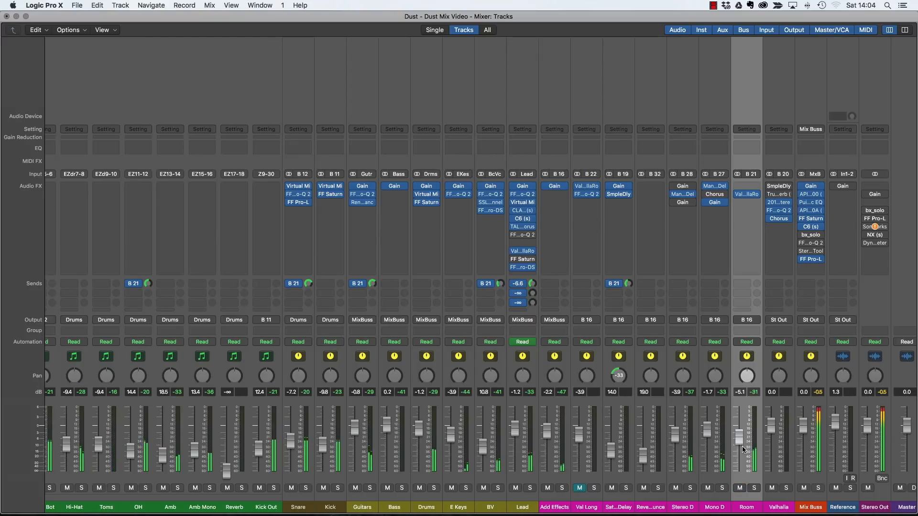
left_click(740, 488)
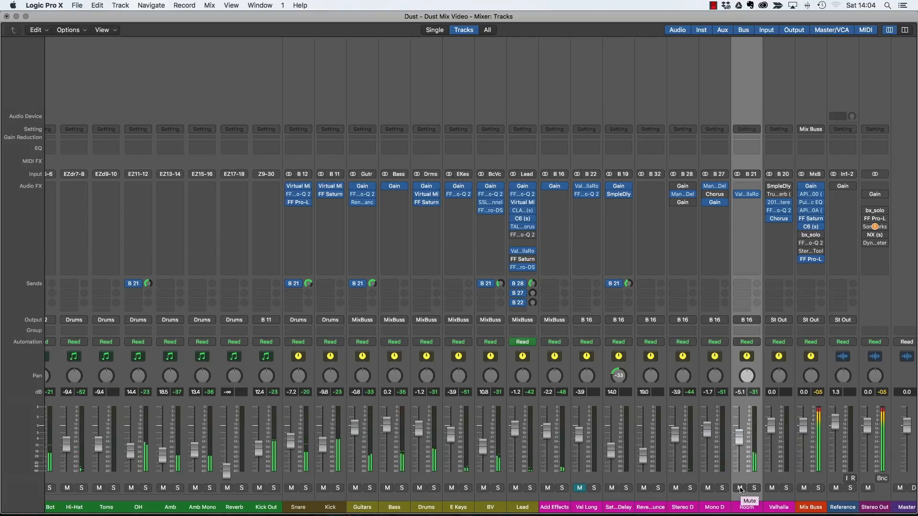
left_click_drag(739, 438, 739, 436)
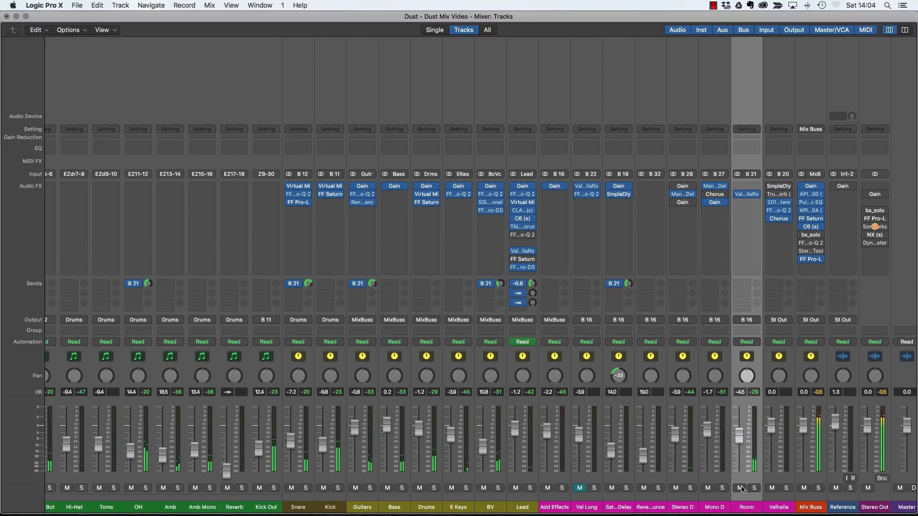
left_click(741, 488)
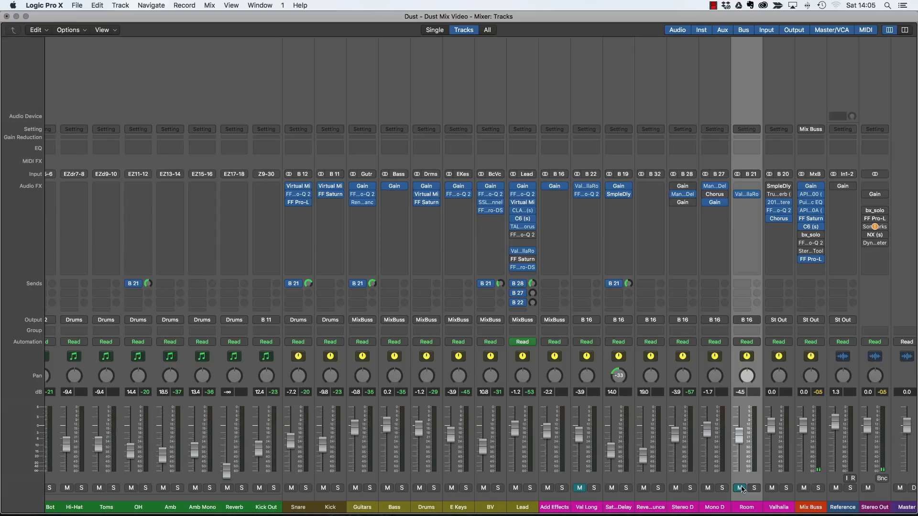
left_click(741, 488)
Replay and compare the Room bus muted and unmuted, then return to the Tracks window.
key("space")
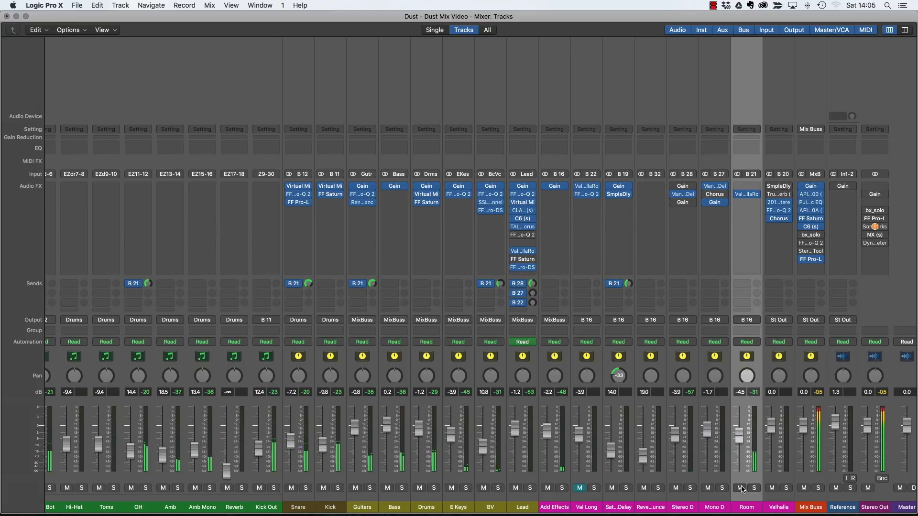
left_click(740, 488)
left_click(741, 488)
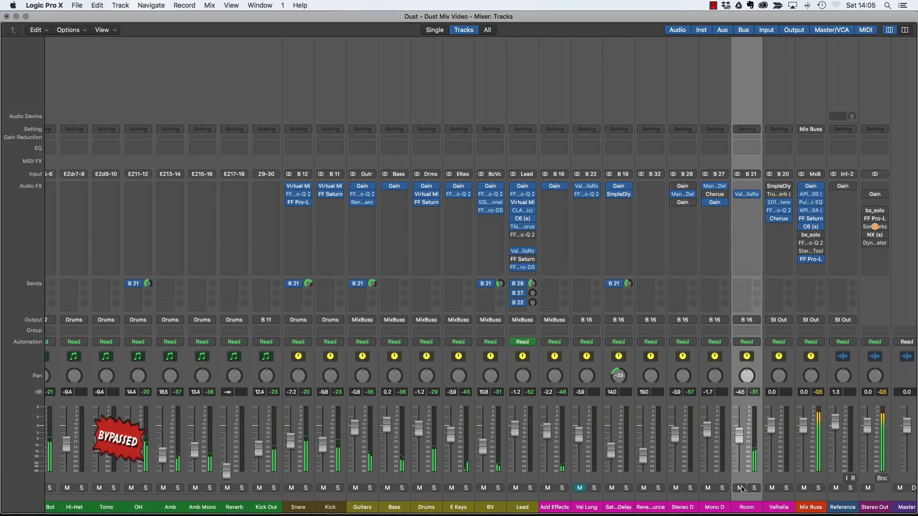
left_click(740, 488)
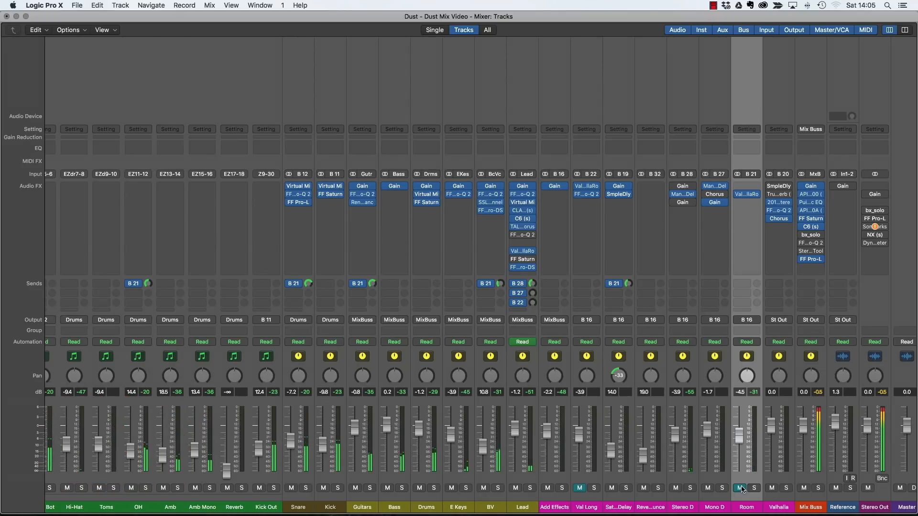
left_click(741, 488)
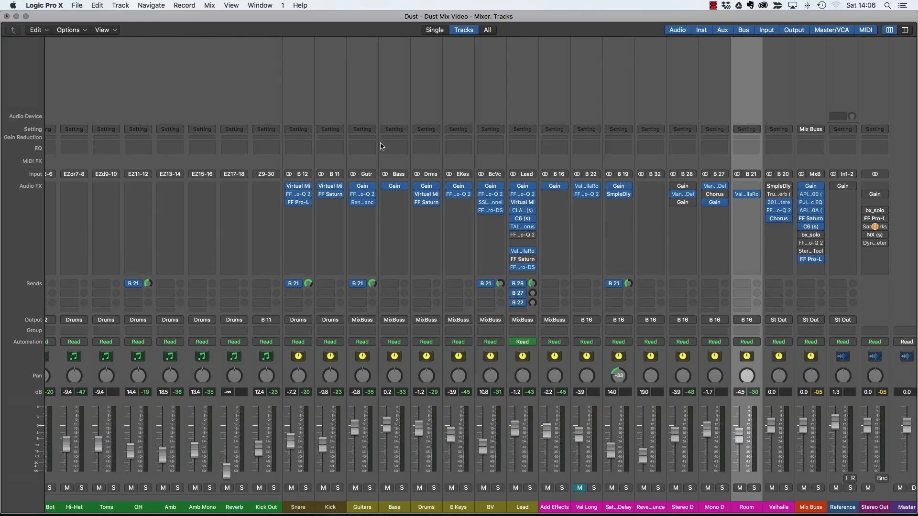
scroll(403, 199, "left", 20)
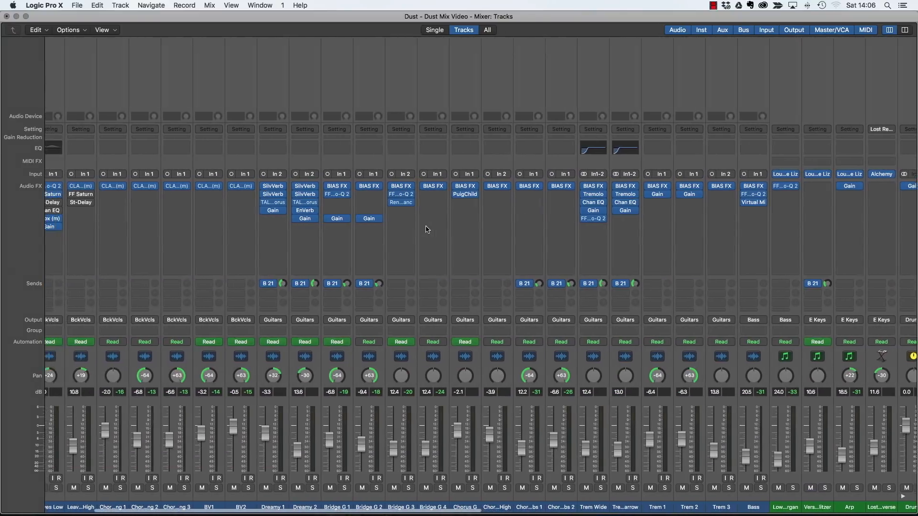
key("super+2")
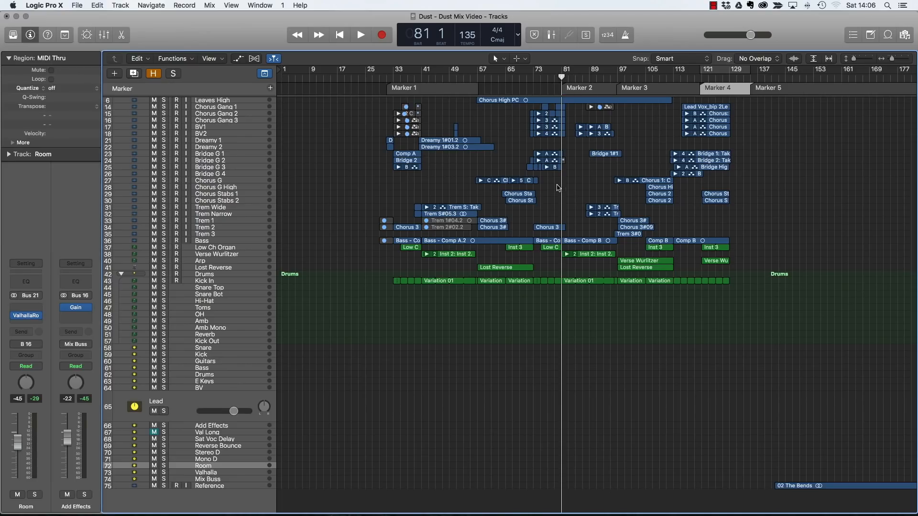
Bring up the Mixer and solo the Lead channel strip.
scroll(312, 138, "up", 5)
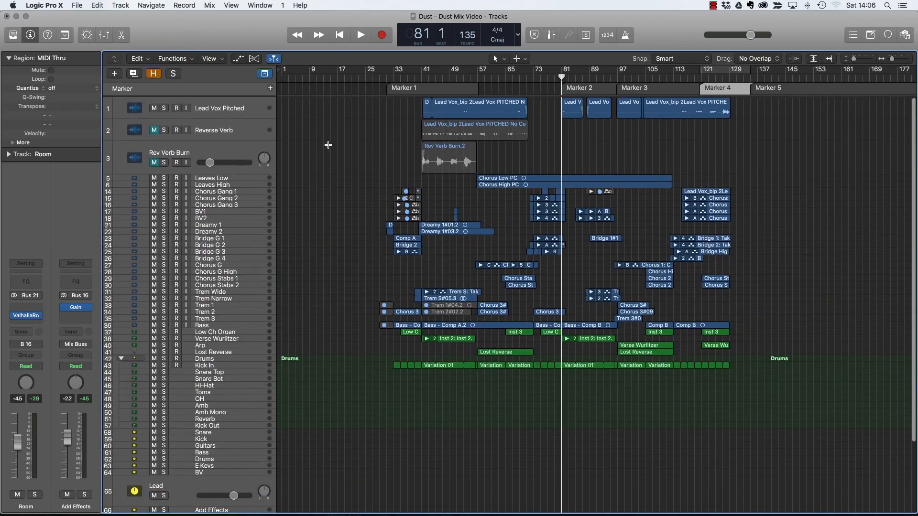
key("super+2")
scroll(711, 341, "right", 15)
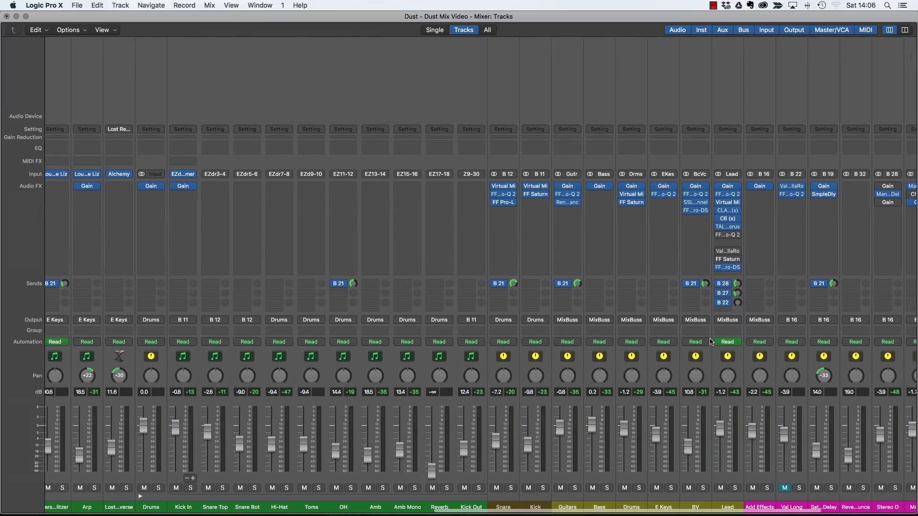
scroll(711, 341, "right", 5)
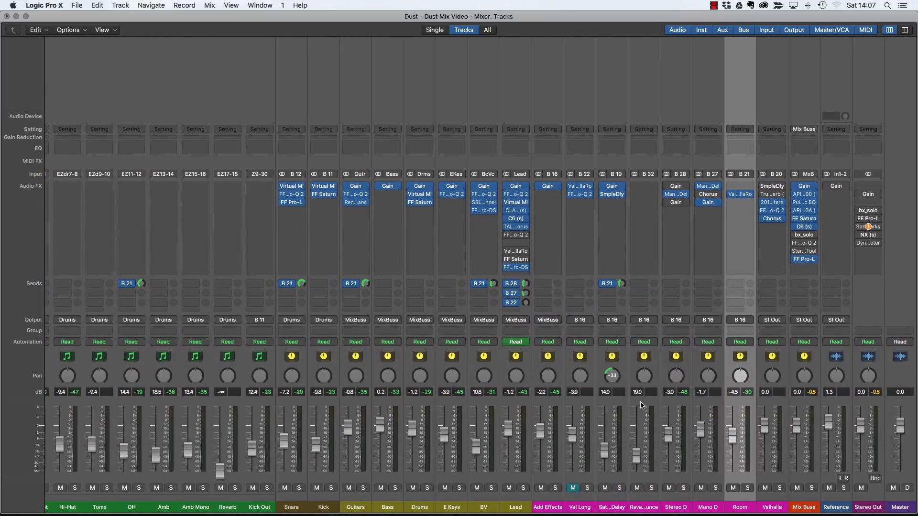
left_click(523, 488)
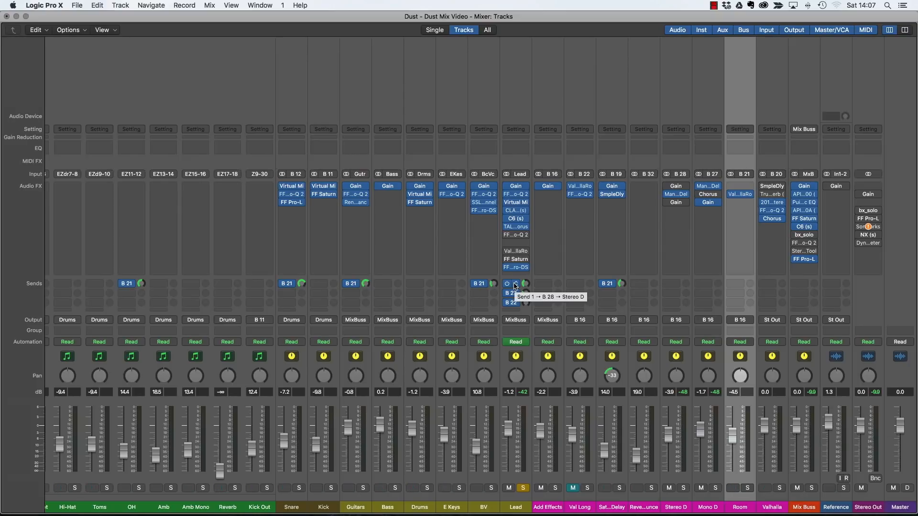
Inspect the MannyM Delay on Stereo D and Mono D, then unsolo Lead.
left_click(677, 195)
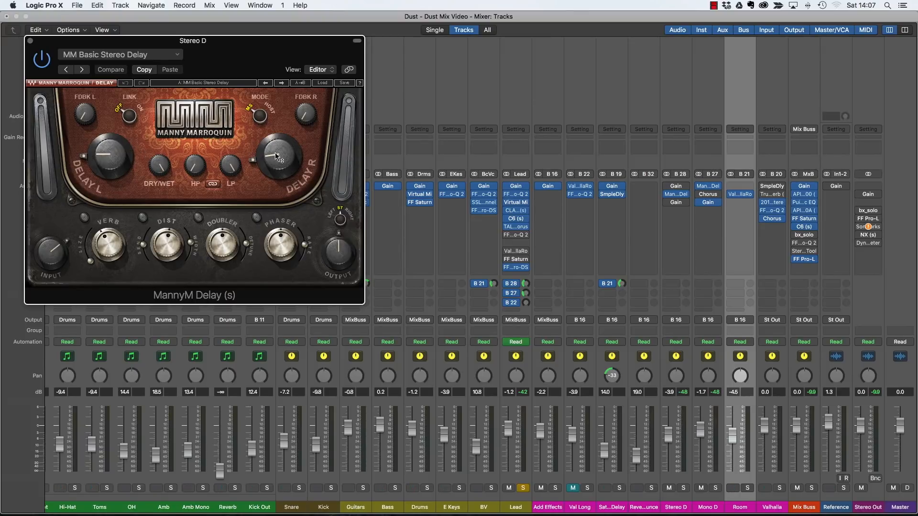
left_click(30, 41)
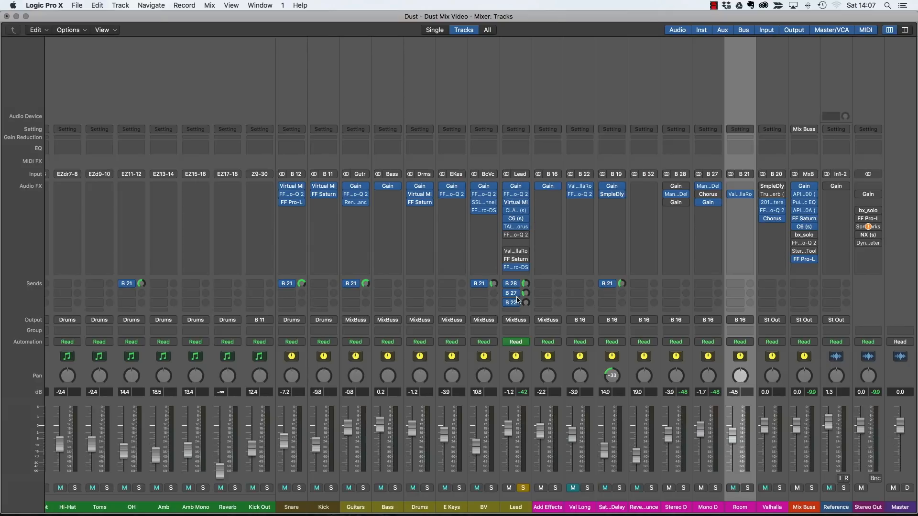
left_click(705, 189)
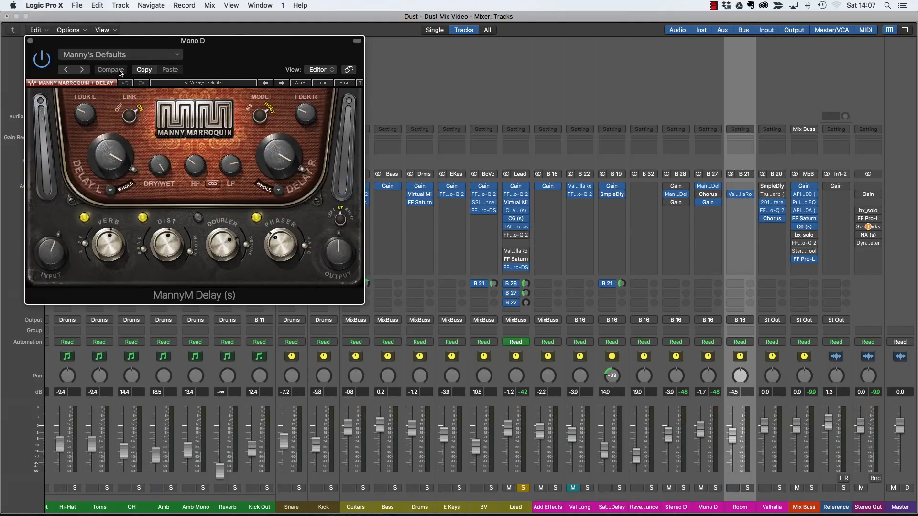
left_click(30, 41)
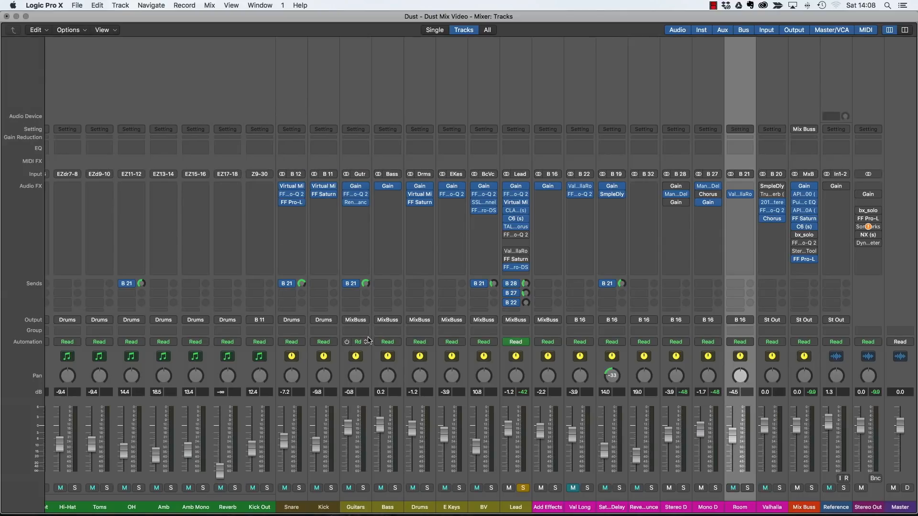
left_click(523, 488)
Insert a Stereo Echo on a new Guitars insert slot.
left_click(365, 215)
mouse_move(377, 286)
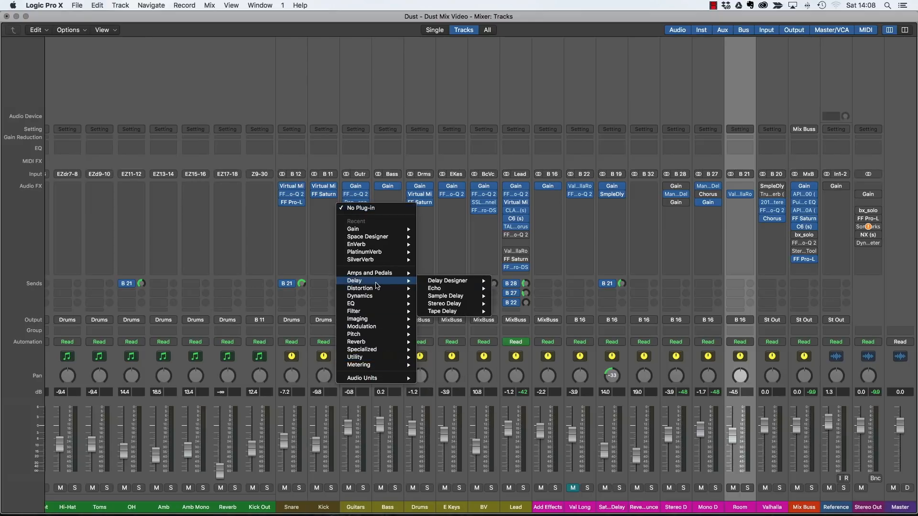
mouse_move(450, 289)
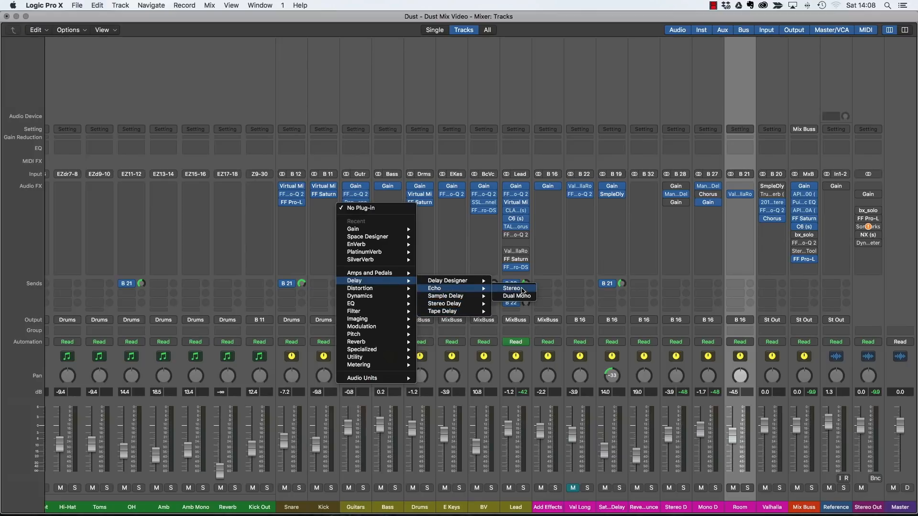
left_click(522, 288)
left_click_drag(158, 39, 327, 45)
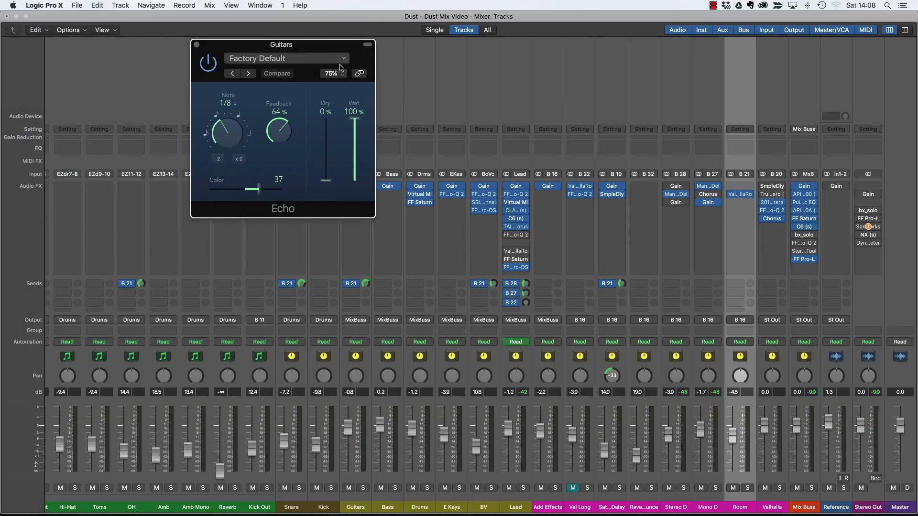
Set Echo to 1/16 dotted, 0% feedback, 100% dry, 9% wet, then bypass it.
left_click_drag(291, 133, 290, 243)
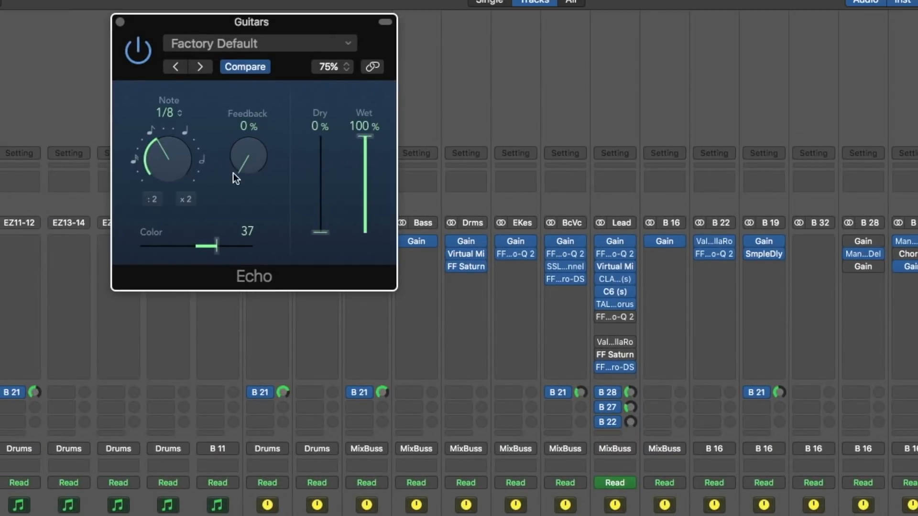
mouse_move(178, 165)
left_mouse_down()
mouse_move(177, 179)
mouse_move(179, 172)
left_mouse_up()
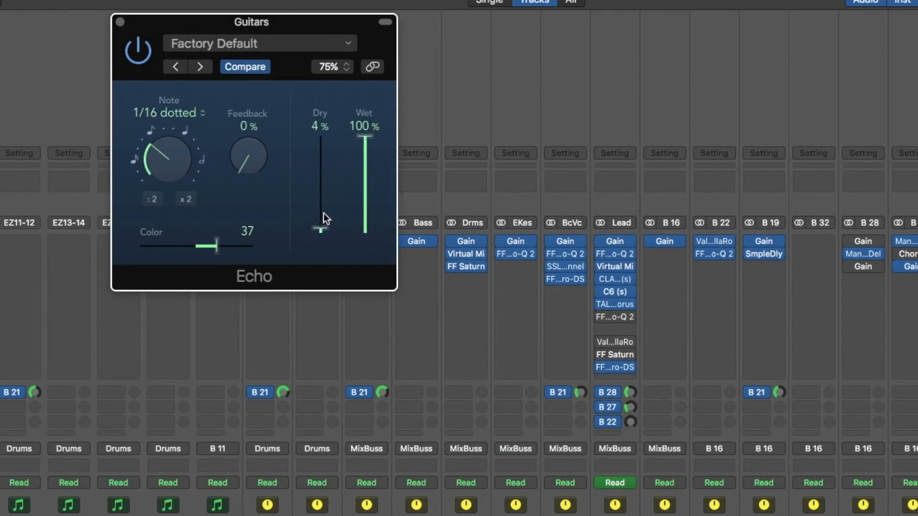
left_click_drag(323, 214, 362, 272)
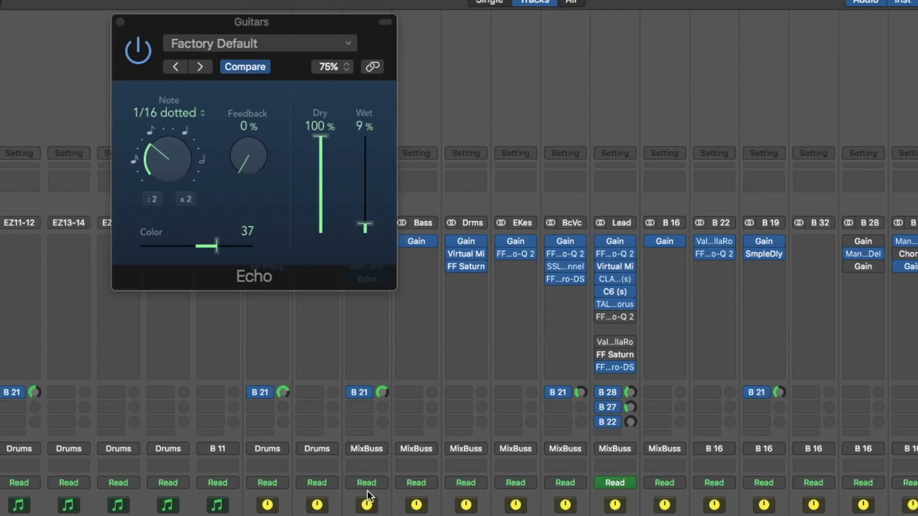
left_click(353, 398)
left_click(138, 50)
left_click_drag(263, 21, 556, 56)
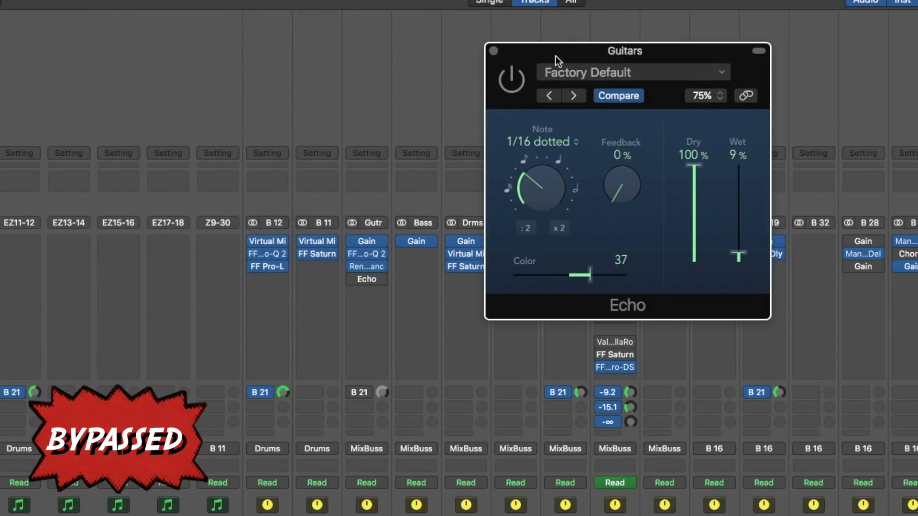
Engage Echo, raise Wet to 25% at 1/16 dotted, and A/B its bypass.
left_click(517, 82)
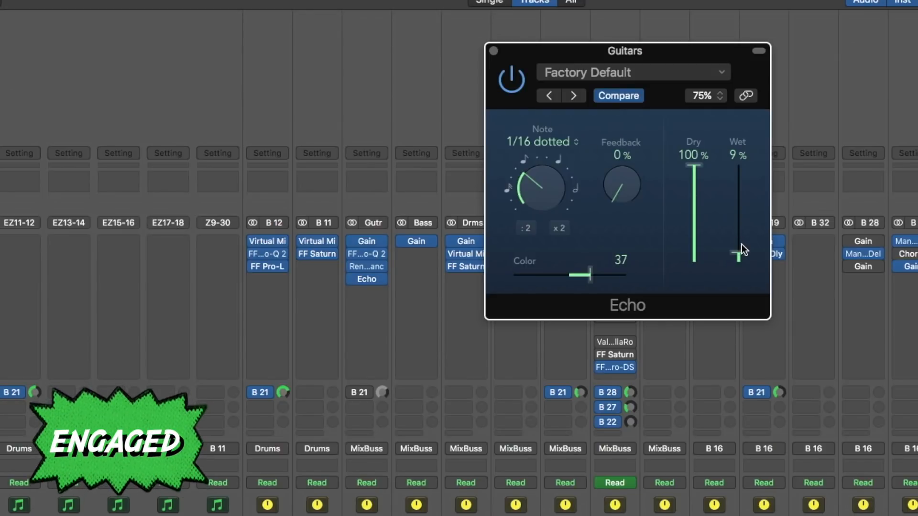
left_click_drag(741, 249, 742, 234)
left_click_drag(553, 182, 553, 185)
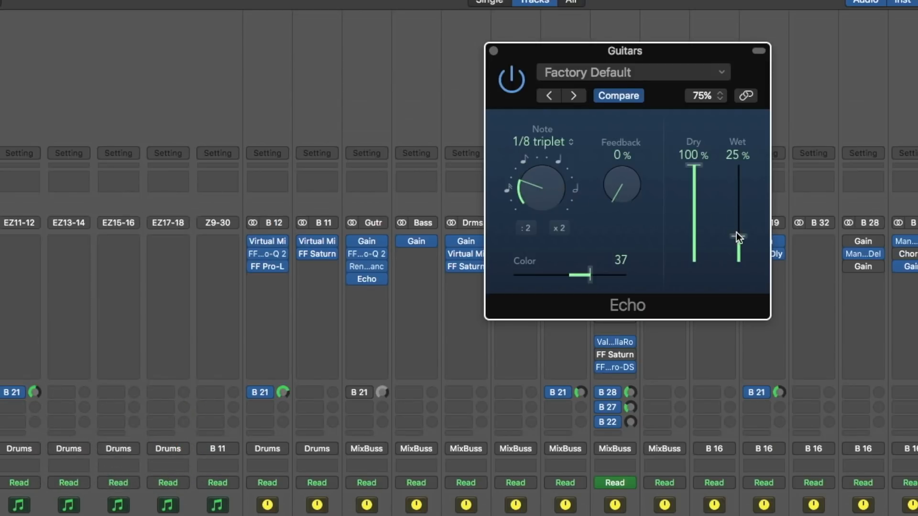
left_click_drag(533, 182, 534, 171)
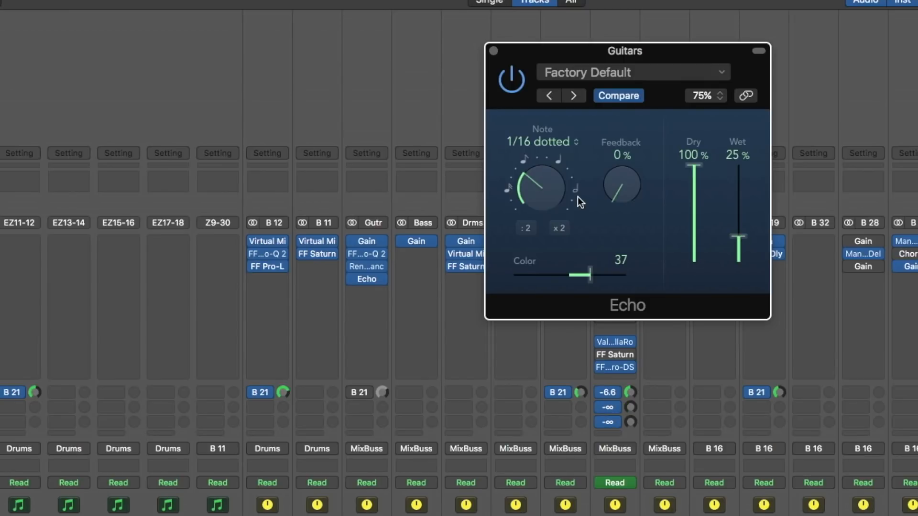
left_click(516, 81)
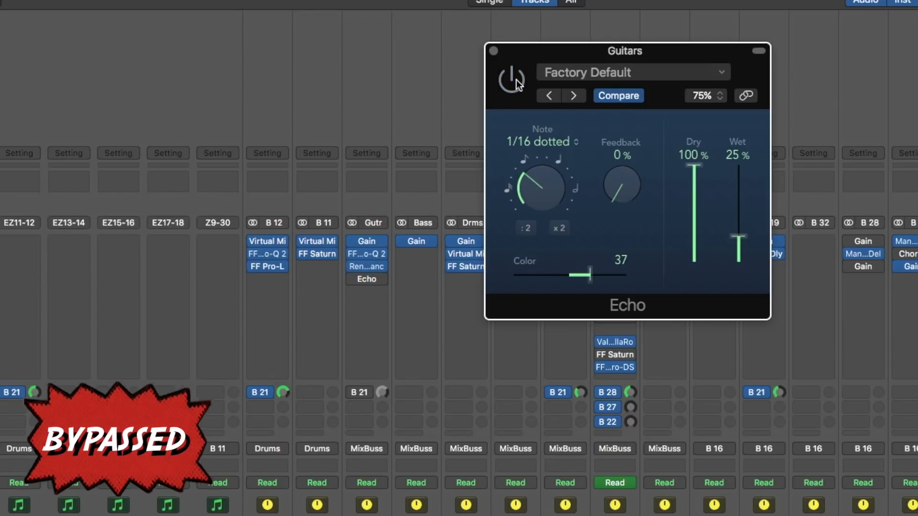
left_click(516, 81)
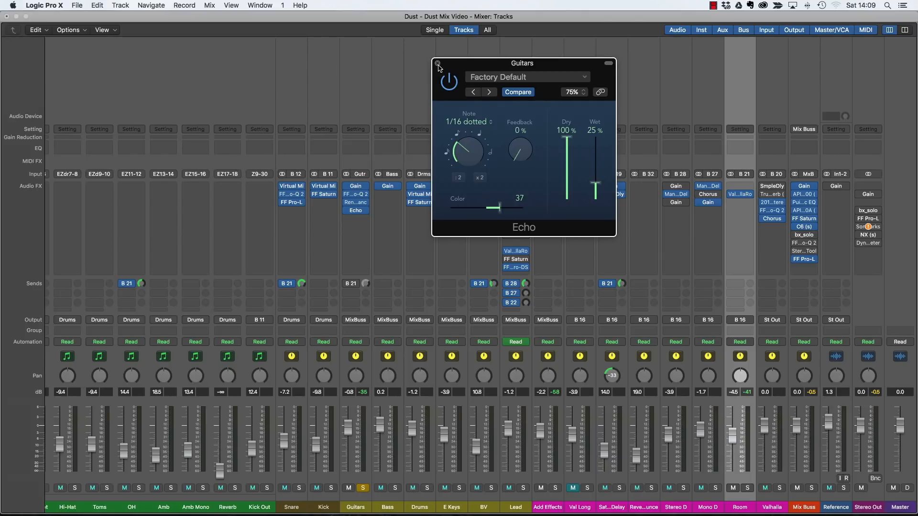
Close the Echo plug-in window and dismiss the Guitars plug-in list.
left_click(439, 64)
left_click(365, 213)
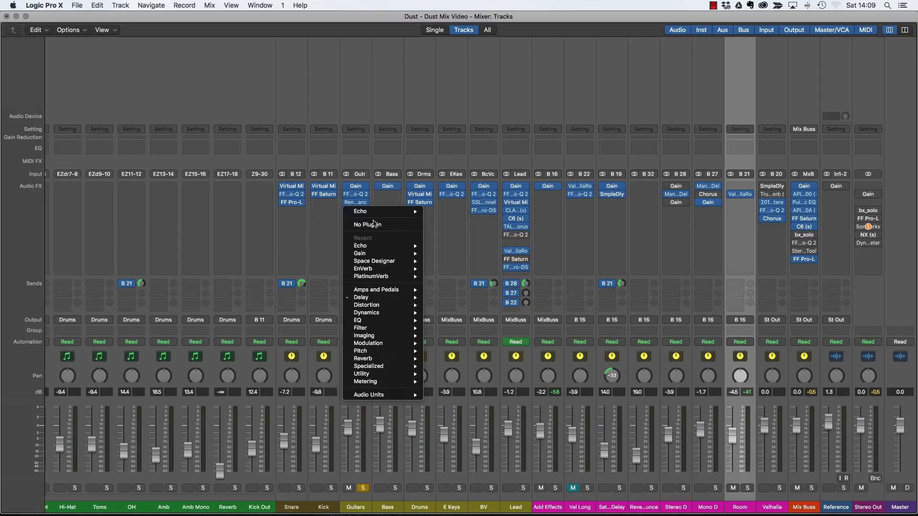
key("Escape")
Enable the Guitars send to B 21 and open Stereo D's MannyM Delay editor.
left_click(349, 286)
left_click(481, 304)
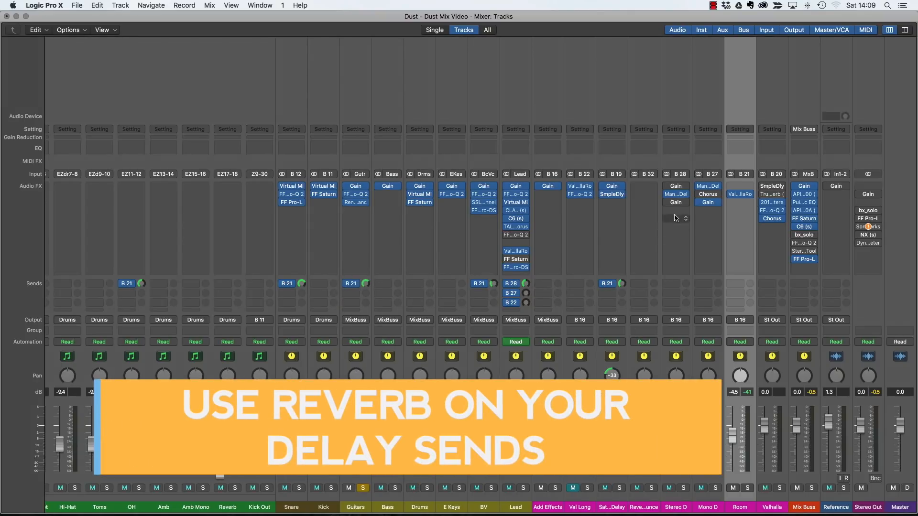
left_click(676, 194)
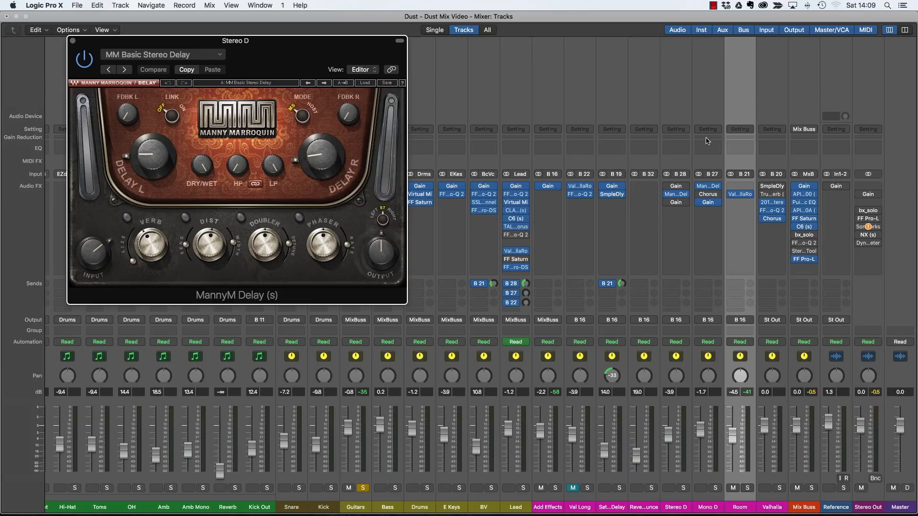
Compare the Mono D and Stereo D delay windows, then close both.
mouse_move(713, 204)
left_click(708, 186)
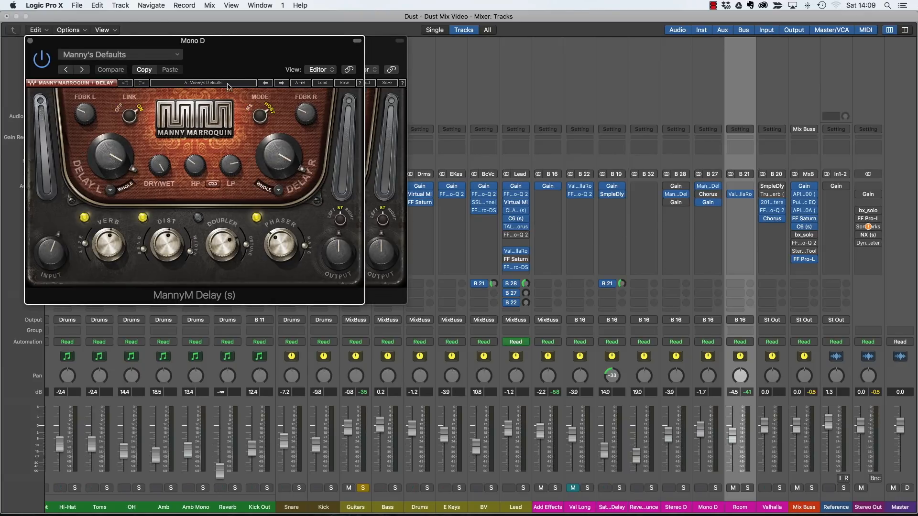
left_click_drag(247, 51, 510, 66)
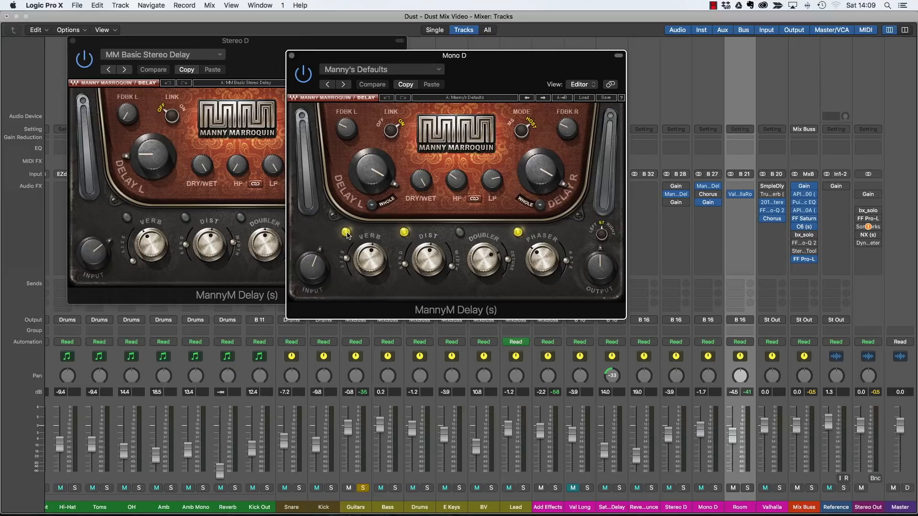
left_click(292, 56)
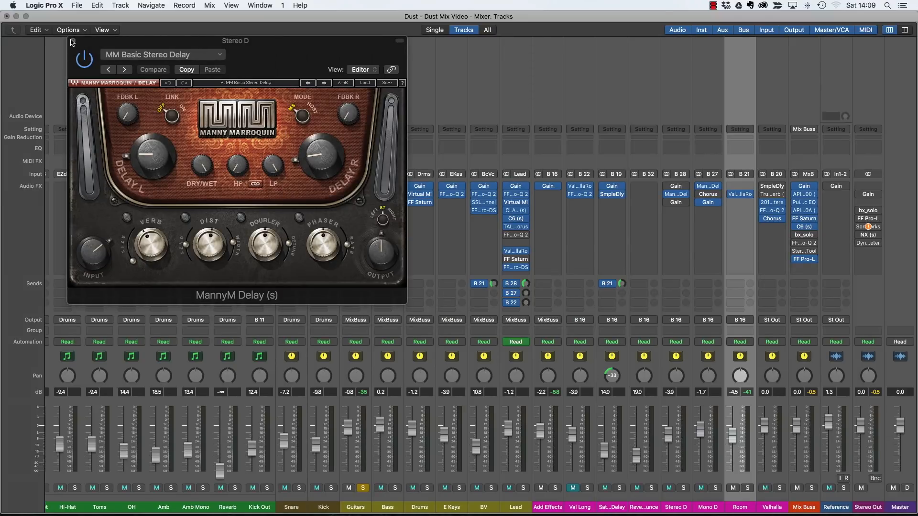
left_click(72, 41)
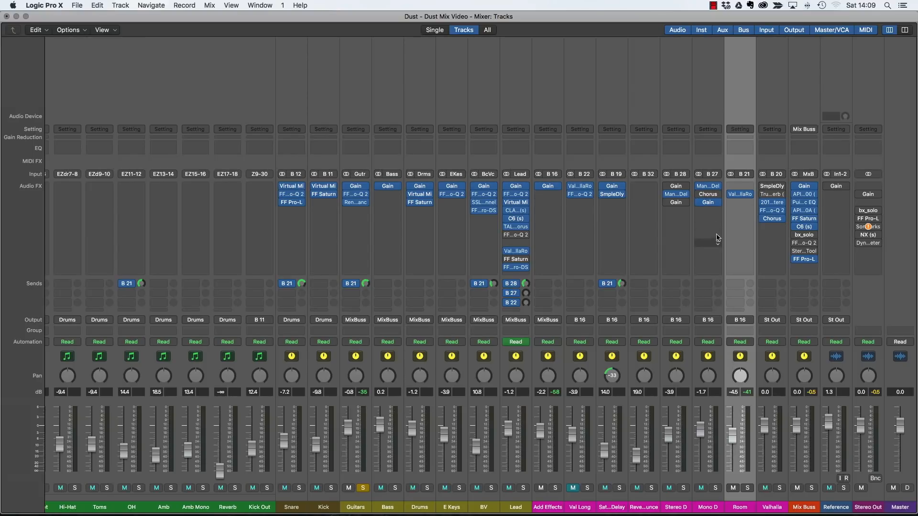
Insert a mono SilverVerb on Mono D and set Dry to 100% and Wet to 9%.
left_click(709, 211)
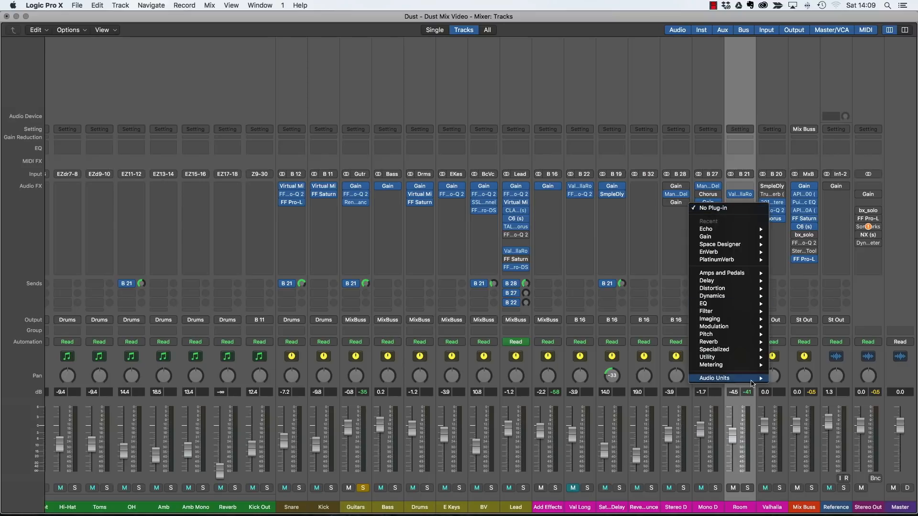
mouse_move(736, 344)
mouse_move(796, 357)
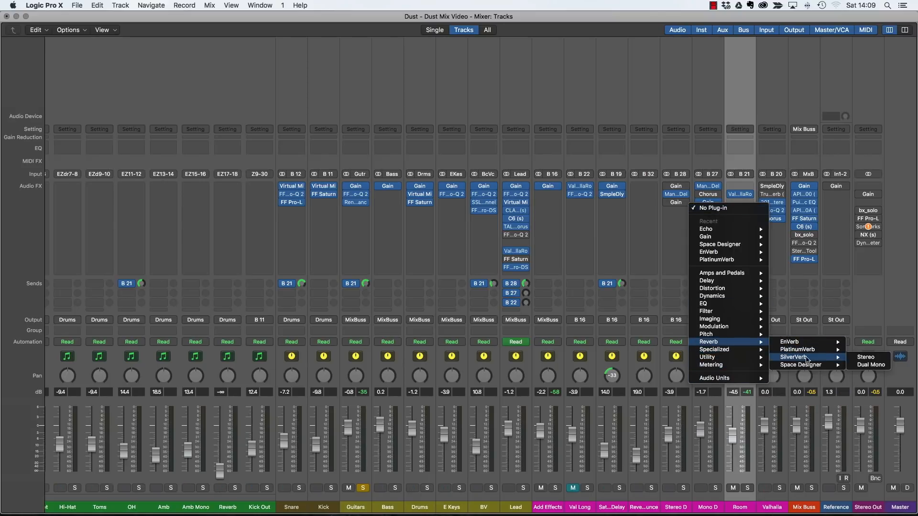
left_click(861, 357)
left_click_drag(268, 41, 534, 54)
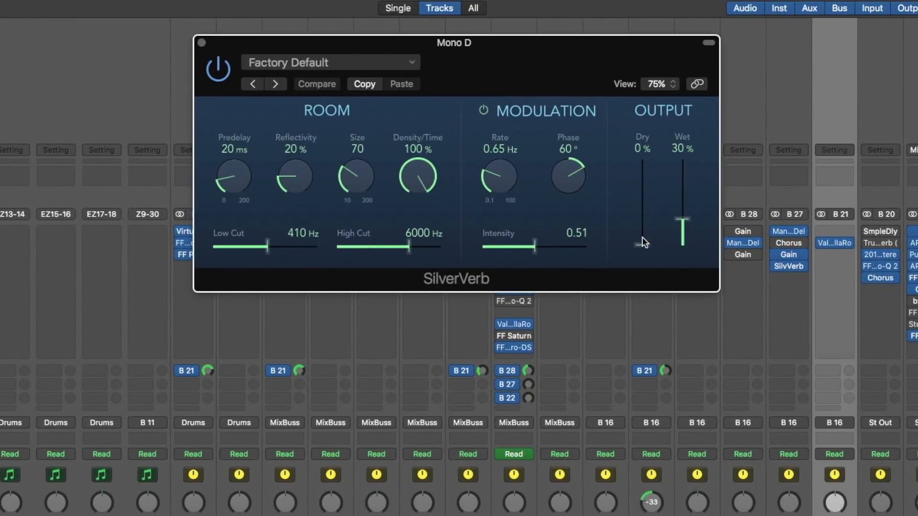
left_click_drag(642, 242, 641, 142)
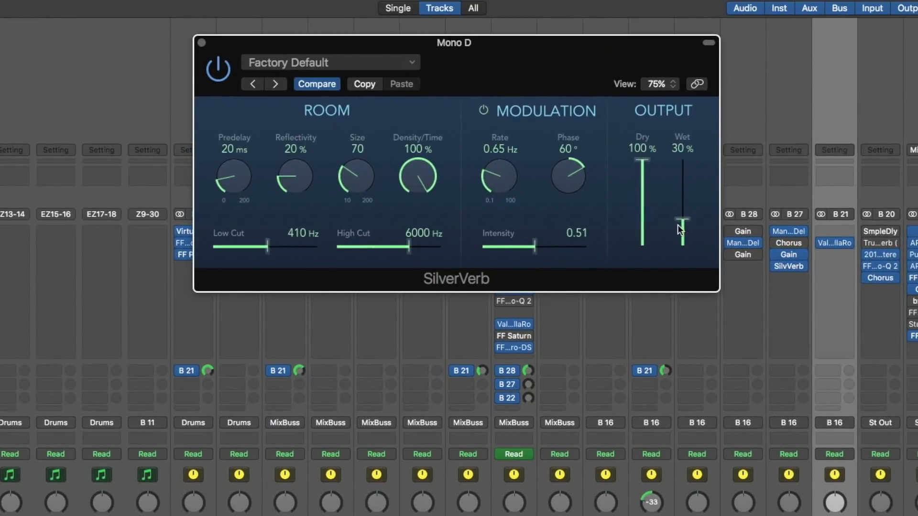
left_click_drag(679, 226, 684, 243)
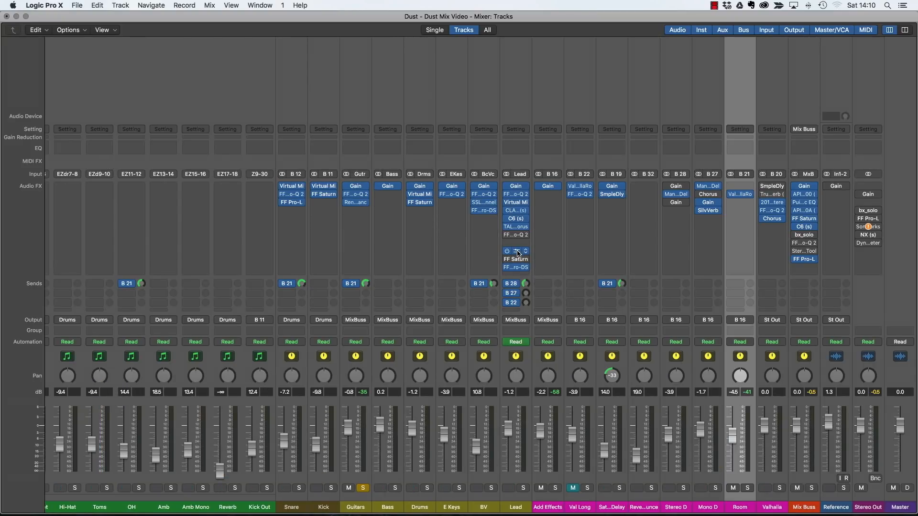
Open Lead's ValhallaRoom, move its window aside, and drop PREDELAY from 67.0 ms to 0.0 ms.
left_click(518, 253)
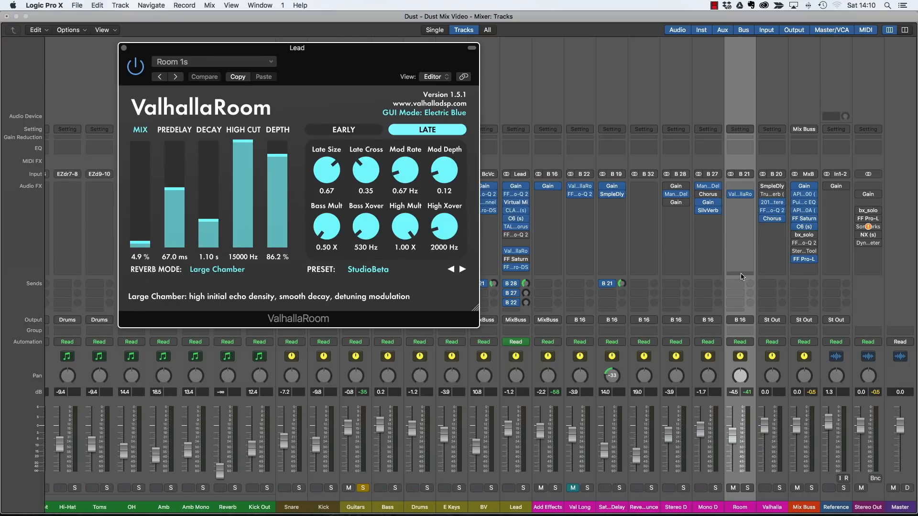
left_click_drag(340, 60, 567, 76)
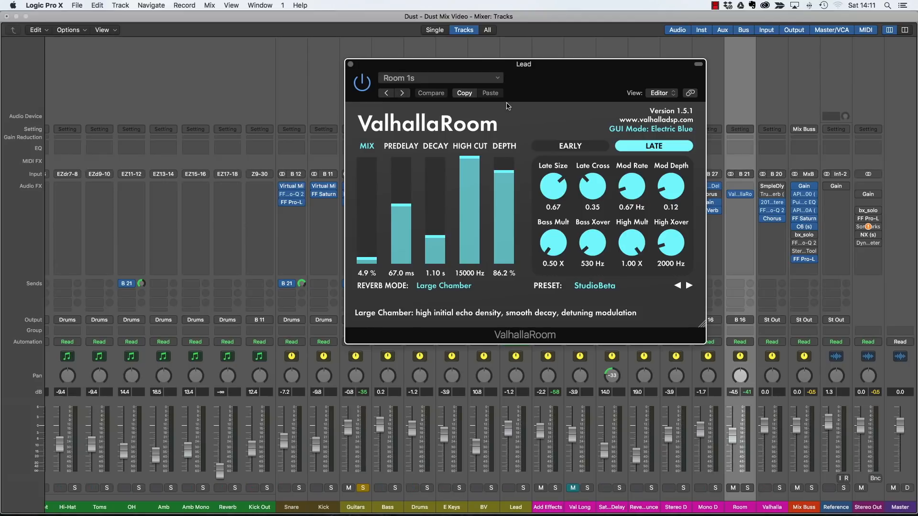
left_click_drag(549, 76, 678, 79)
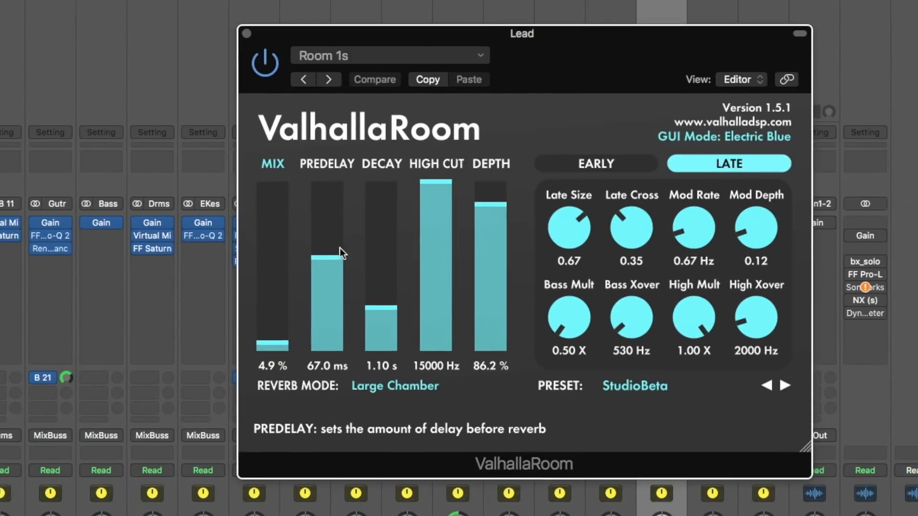
left_click_drag(537, 207, 543, 294)
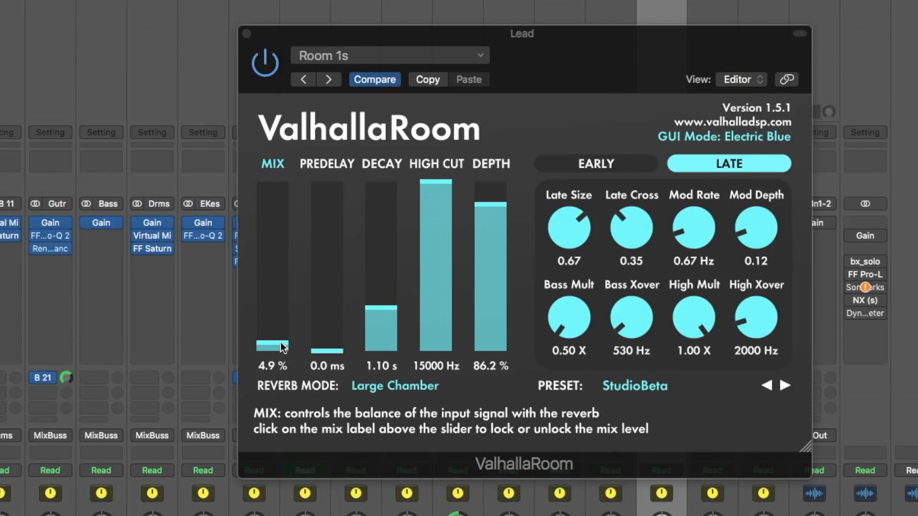
Tune Lead's ValhallaRoom to about 8.5% mix and 78.6 ms predelay, then close the editor.
left_click_drag(283, 347, 272, 303)
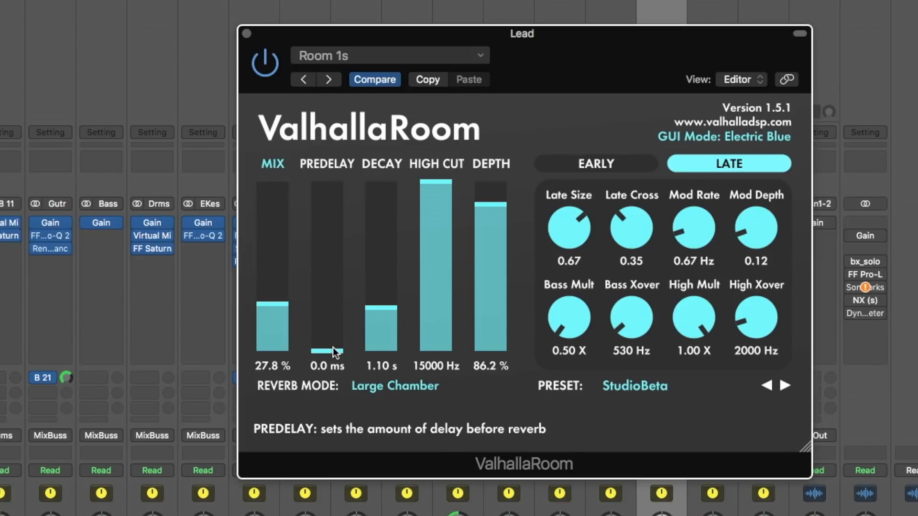
left_click_drag(333, 348, 323, 246)
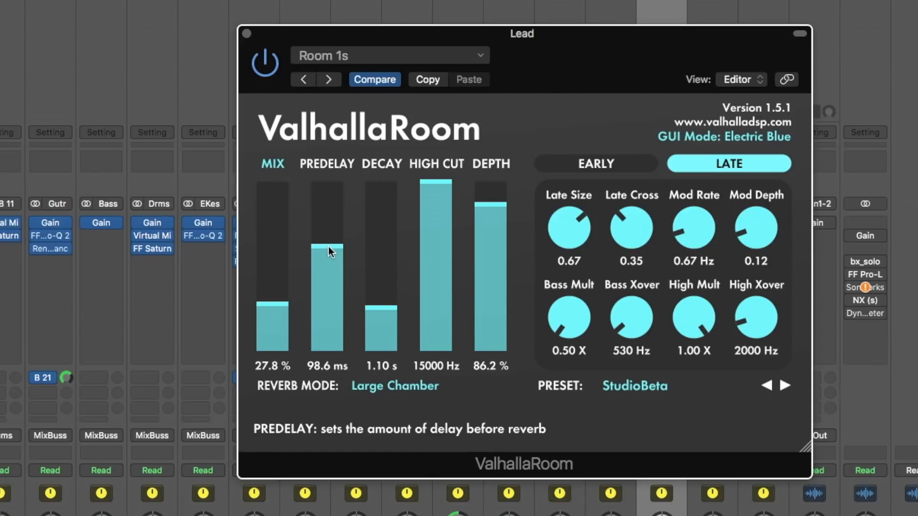
left_click_drag(275, 309, 282, 341)
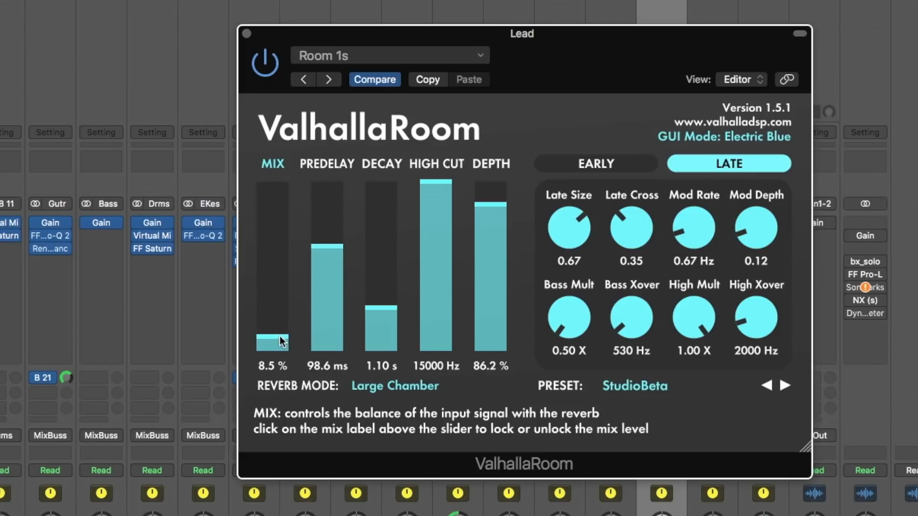
mouse_move(340, 251)
left_mouse_down()
mouse_move(339, 267)
mouse_move(338, 240)
mouse_move(337, 254)
left_mouse_up()
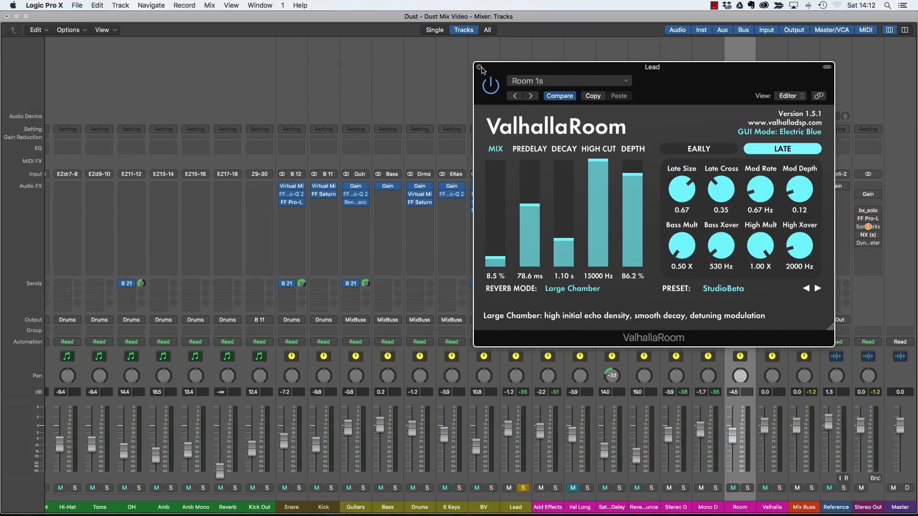
left_click(247, 33)
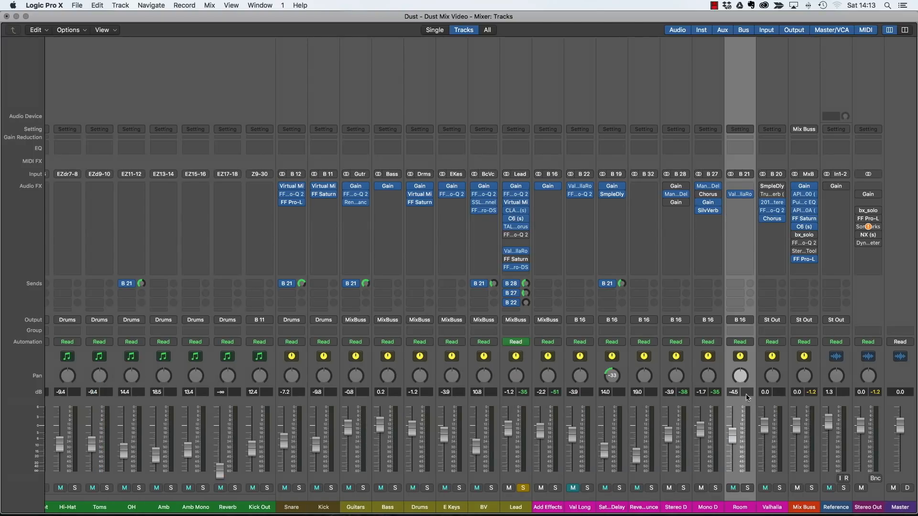
Insert a stereo Channel EQ on the Room bus.
left_click(742, 203)
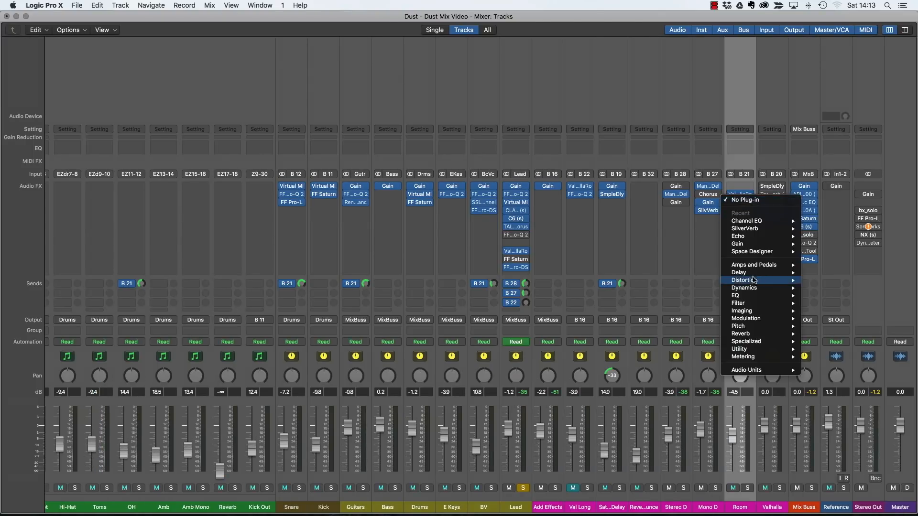
mouse_move(760, 296)
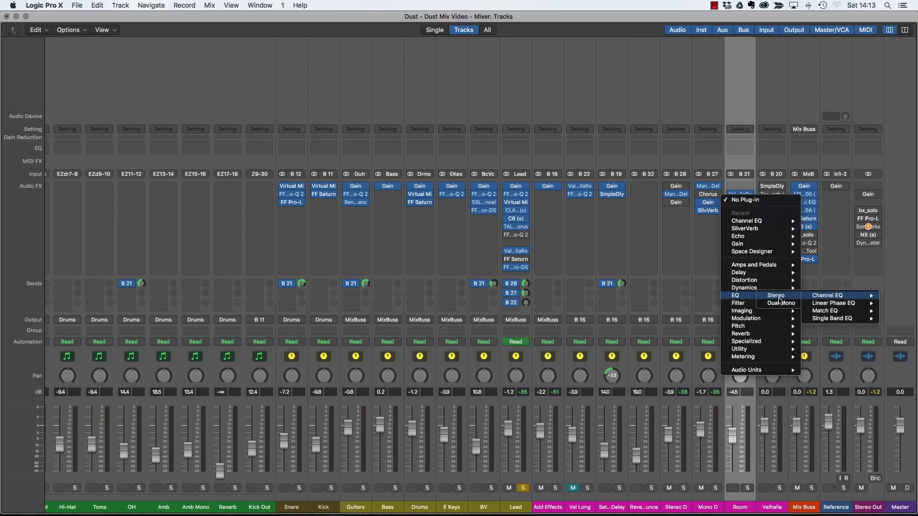
left_click(828, 296)
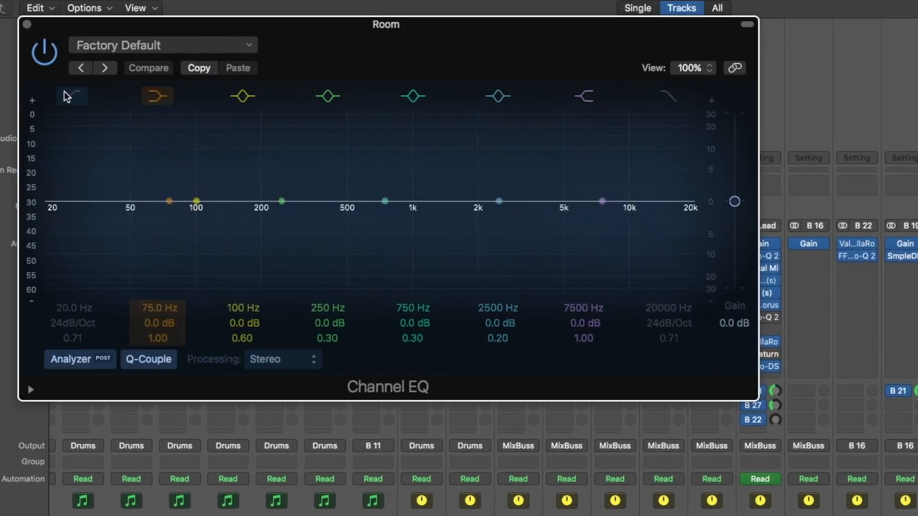
Enable an 85 Hz low cut, dip 255 Hz by 2 dB, and shelve 4750 Hz down 9 dB.
left_click(67, 96)
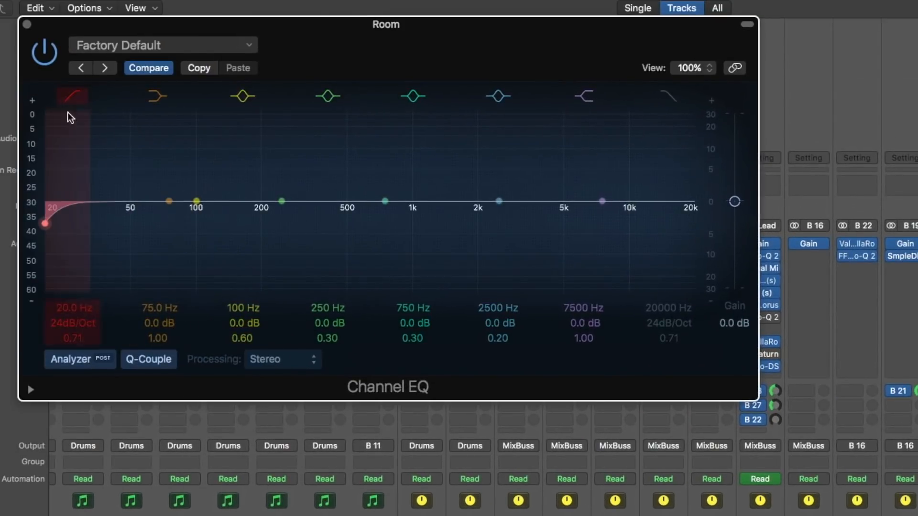
left_click_drag(52, 202, 198, 212)
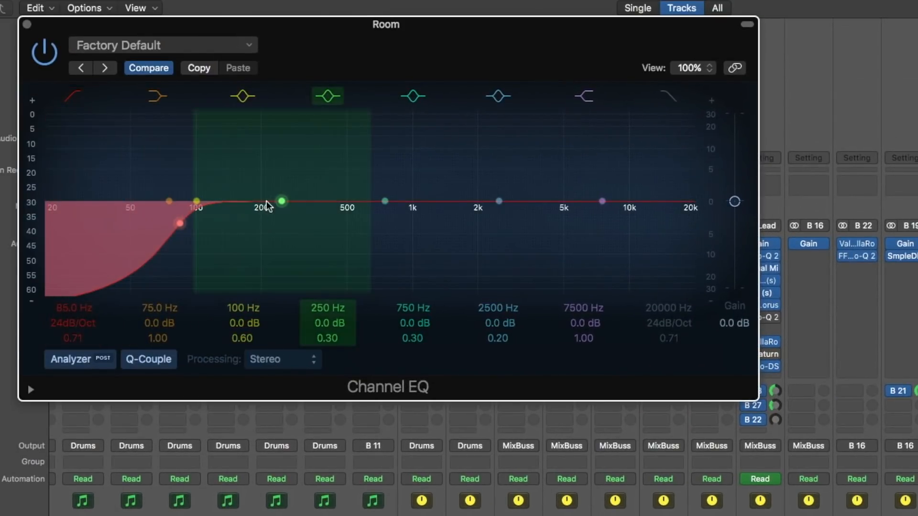
left_click_drag(279, 201, 279, 209)
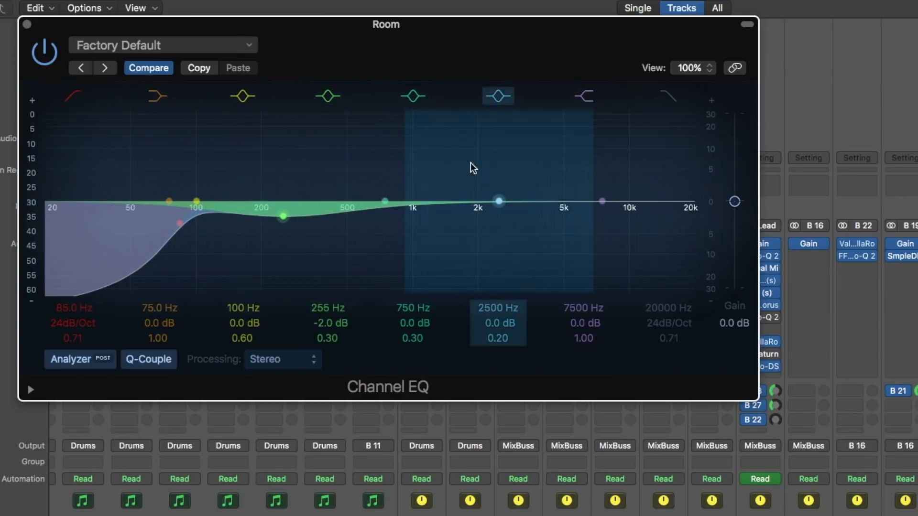
left_click_drag(602, 204, 578, 208)
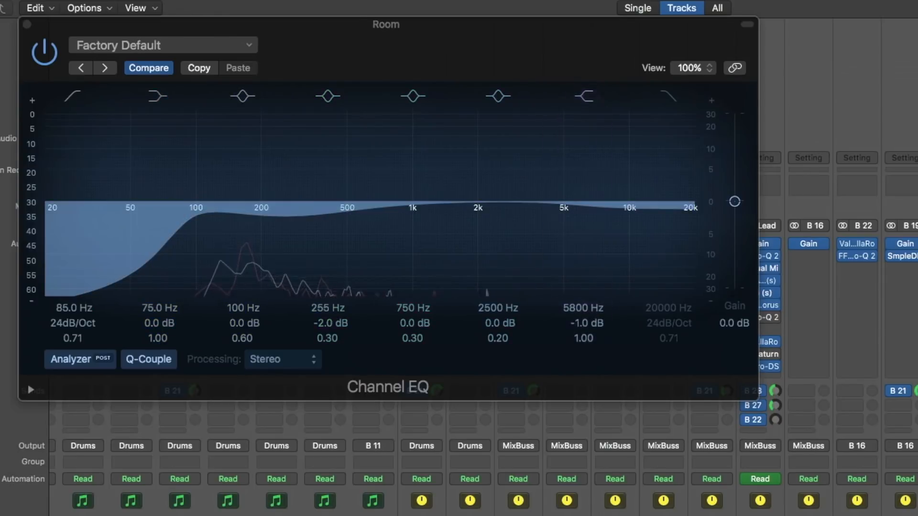
left_click_drag(573, 208, 560, 259)
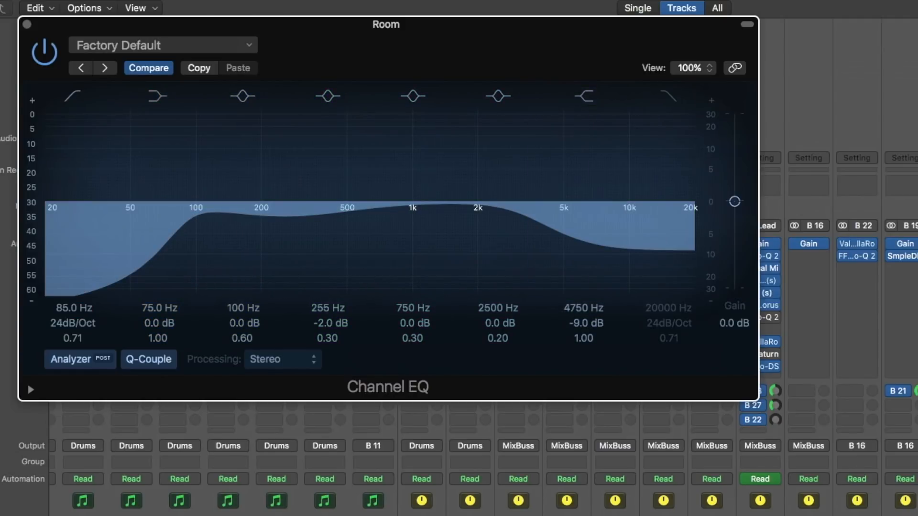
Audition the Room EQ high shelf, leave it at 5100 Hz -0.5 dB, and close the EQ.
left_click_drag(555, 240, 553, 131)
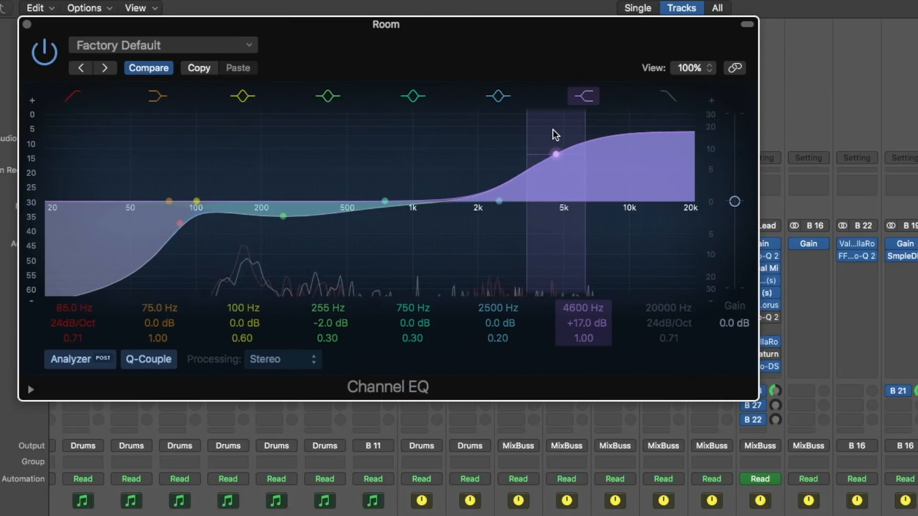
left_click_drag(553, 130, 557, 261)
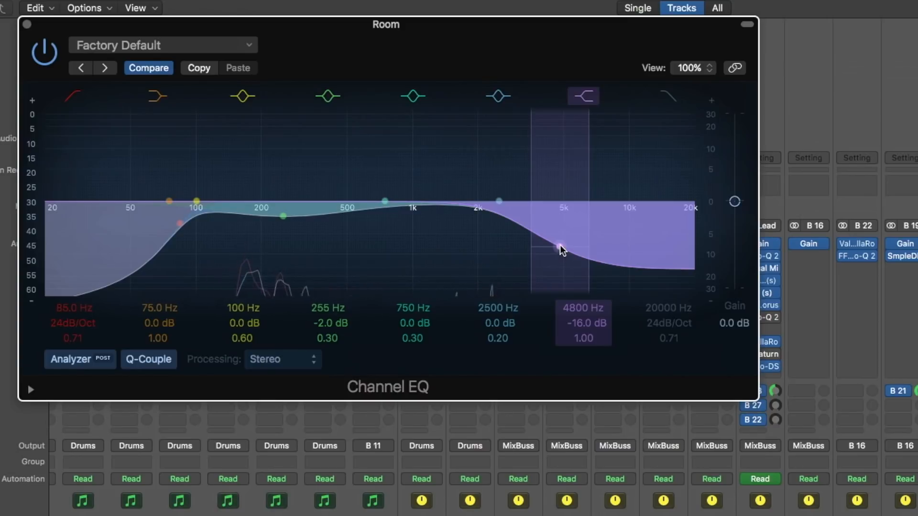
left_click_drag(561, 248, 560, 143)
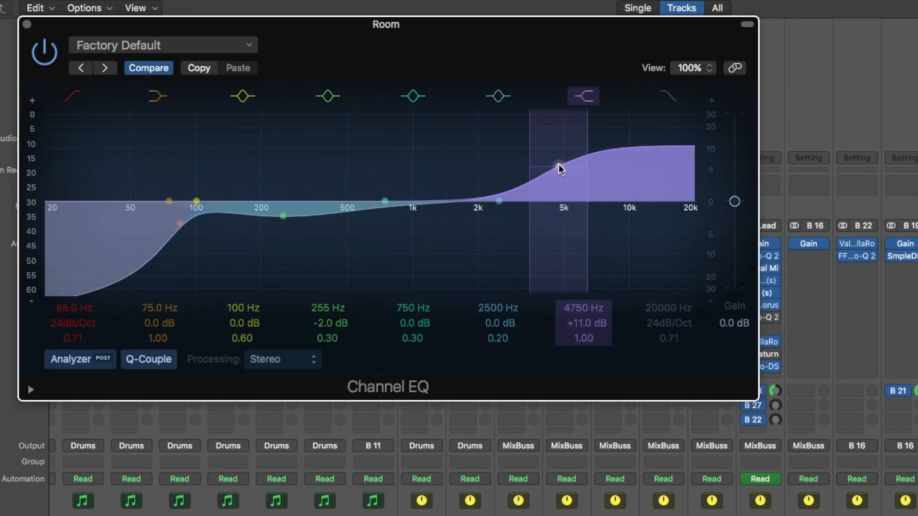
left_click_drag(559, 165, 558, 240)
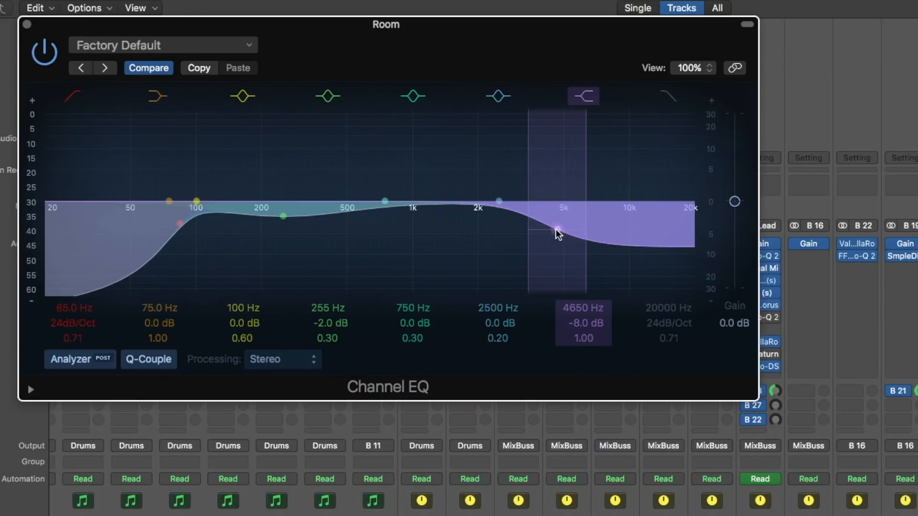
left_click_drag(558, 235, 566, 204)
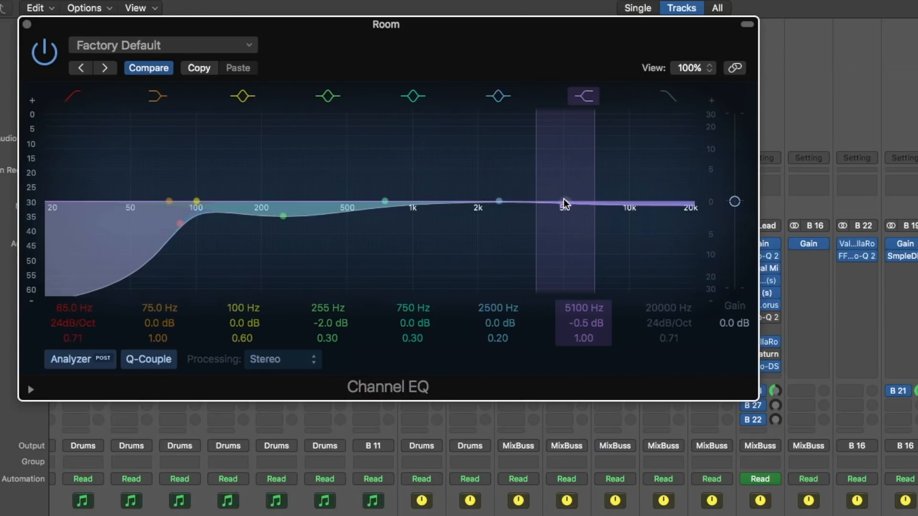
left_click(27, 24)
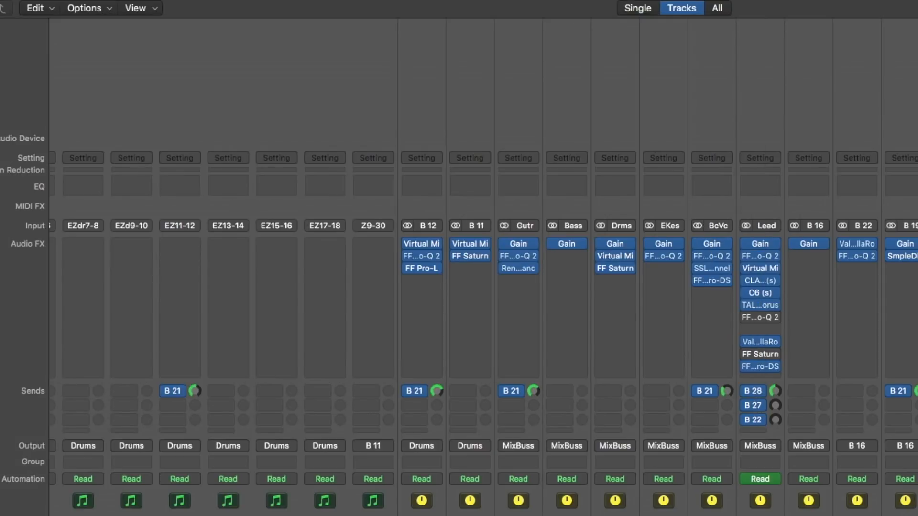
Check Room's ValhallaRoom, then move the Channel EQ high shelf to 5300 Hz, -2.0 dB.
left_click(760, 342)
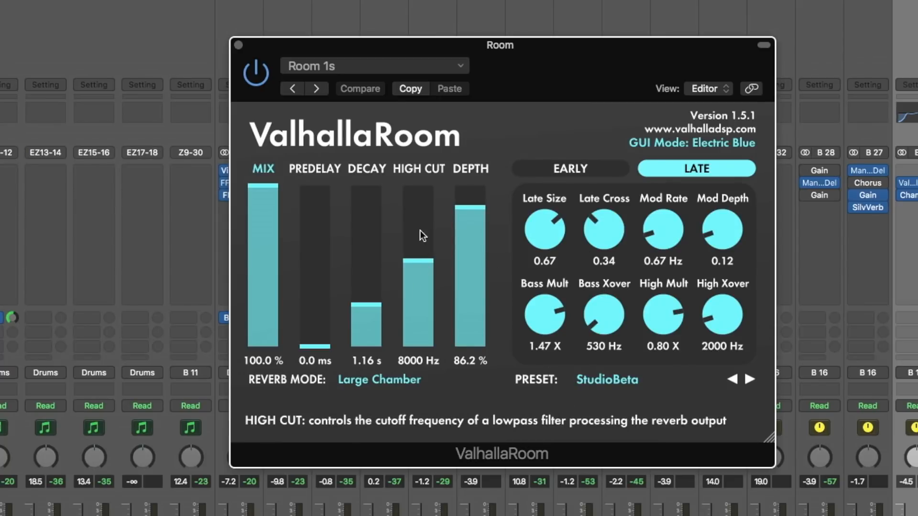
left_click(238, 44)
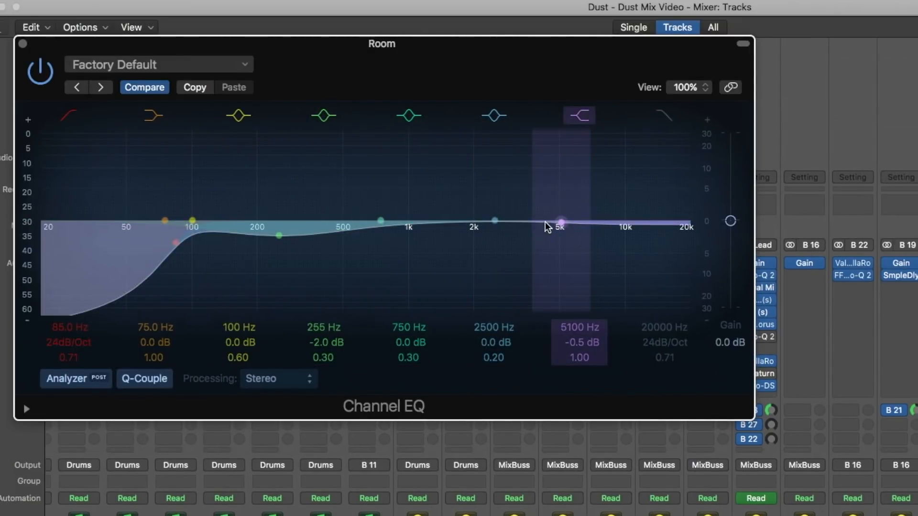
mouse_move(547, 225)
left_mouse_down()
mouse_move(553, 204)
mouse_move(552, 235)
left_mouse_up()
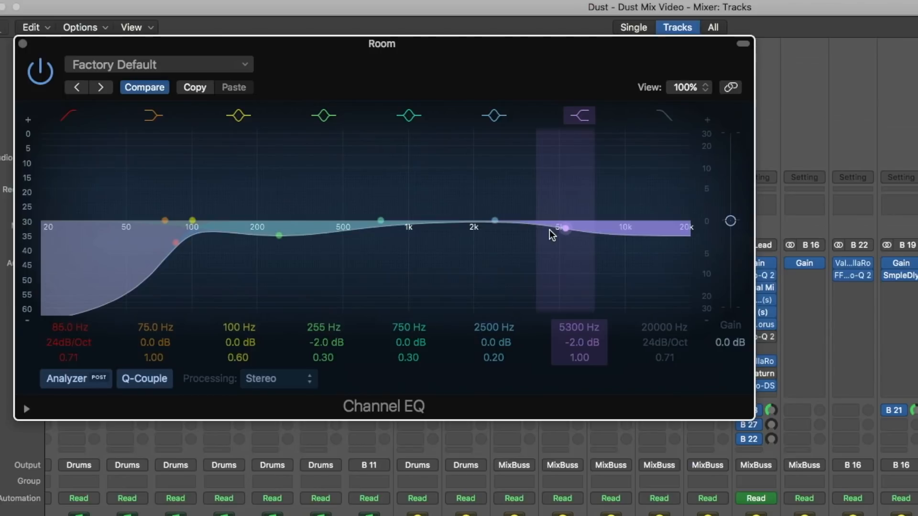